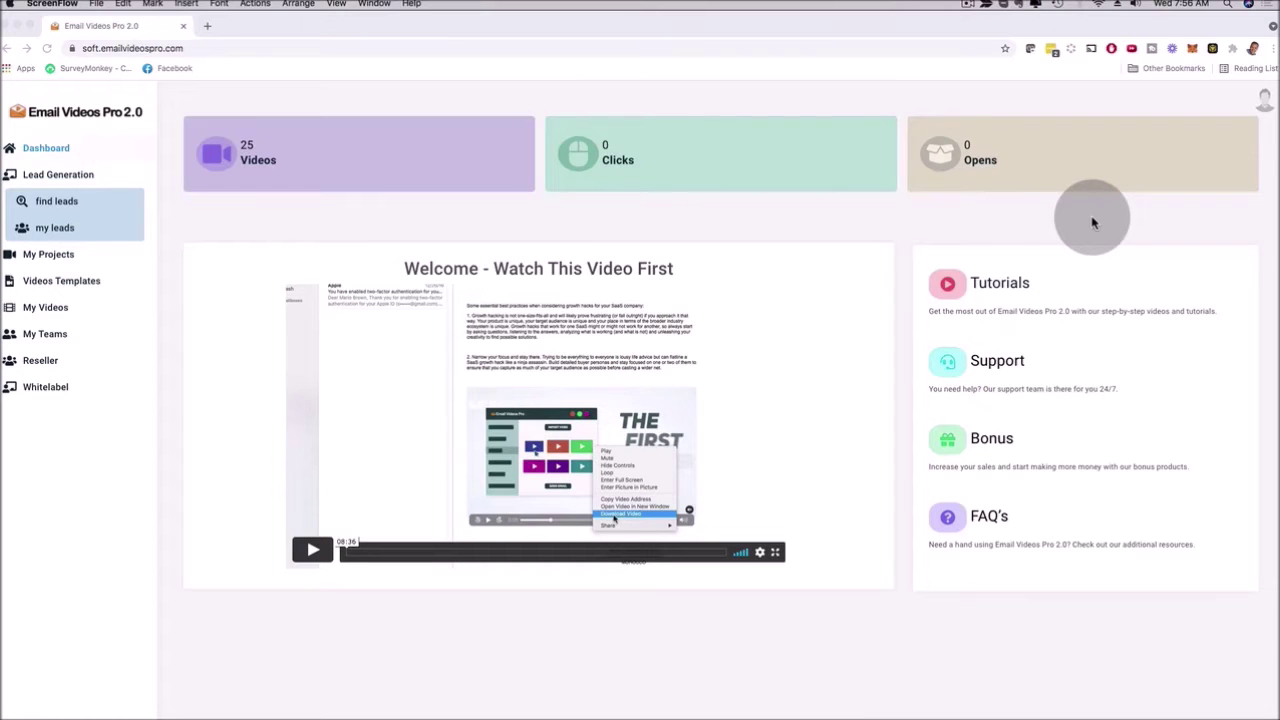
Open the Whitelabel General settings showing the brand name 'Email Videos pro'
{"action": "left_click", "coordinate": [363, 212]}
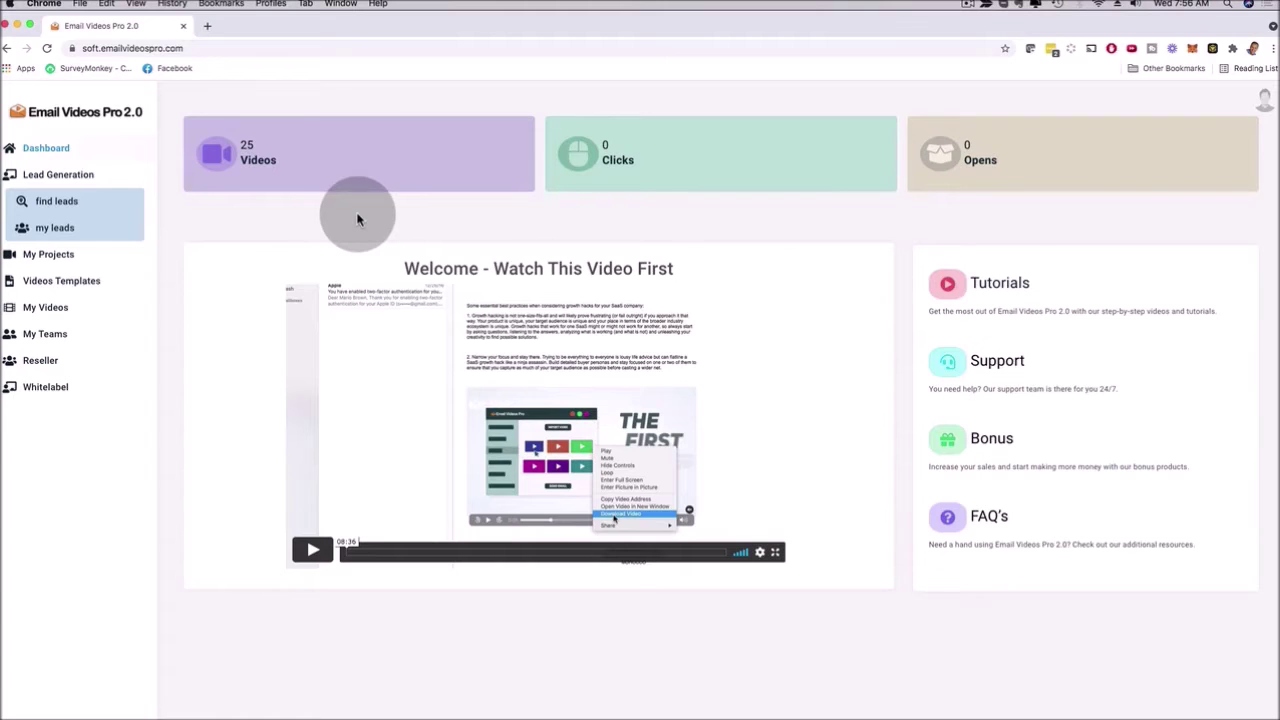
{"action": "left_click", "coordinate": [107, 434]}
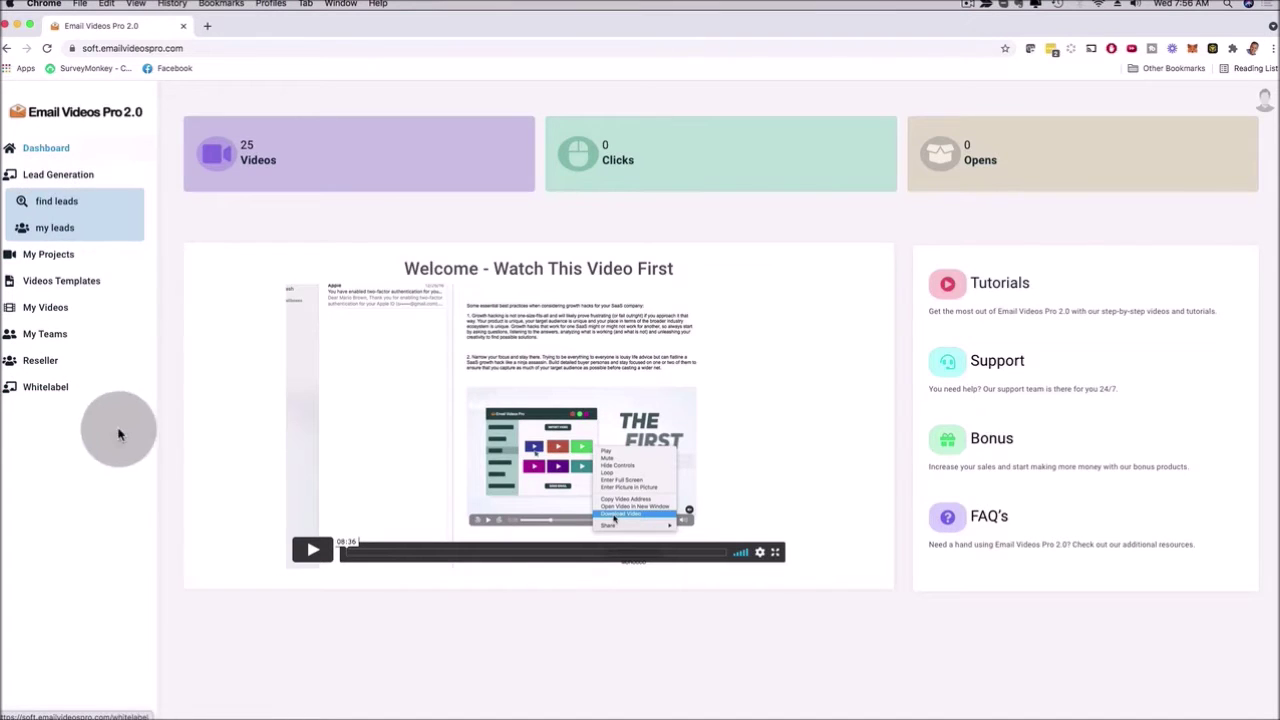
{"action": "left_click", "coordinate": [106, 457]}
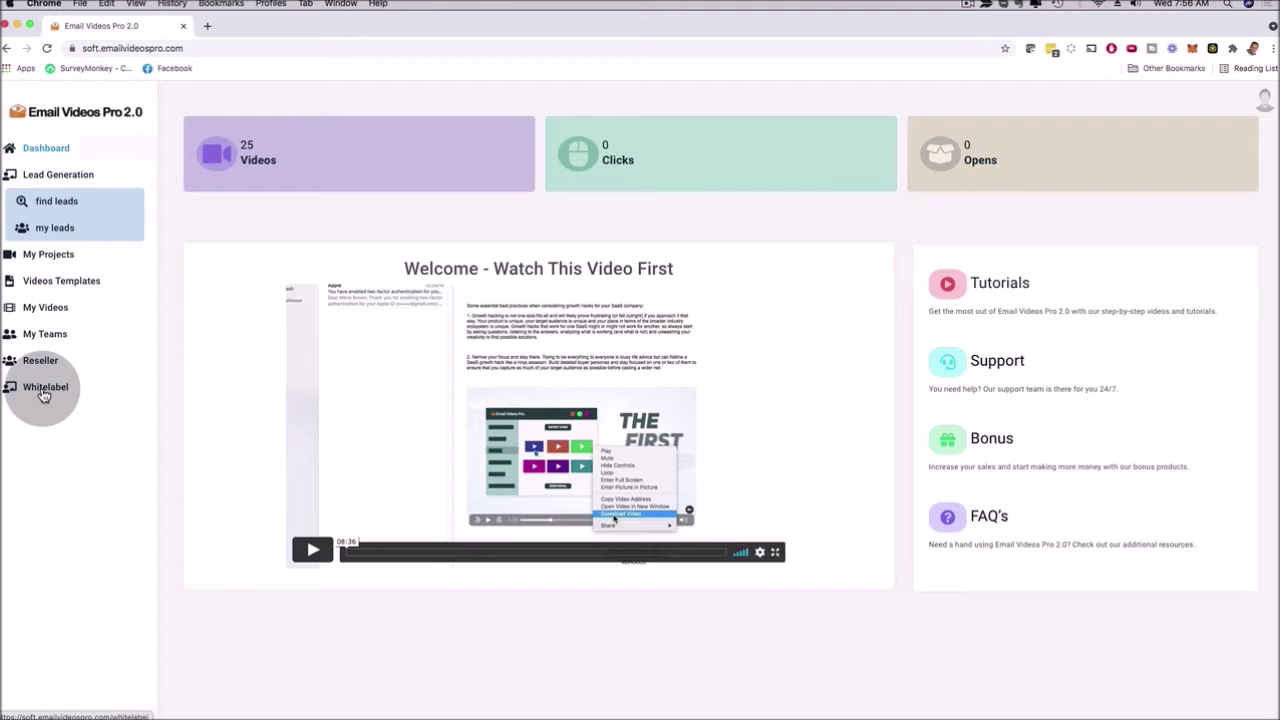
{"action": "left_click", "coordinate": [44, 394]}
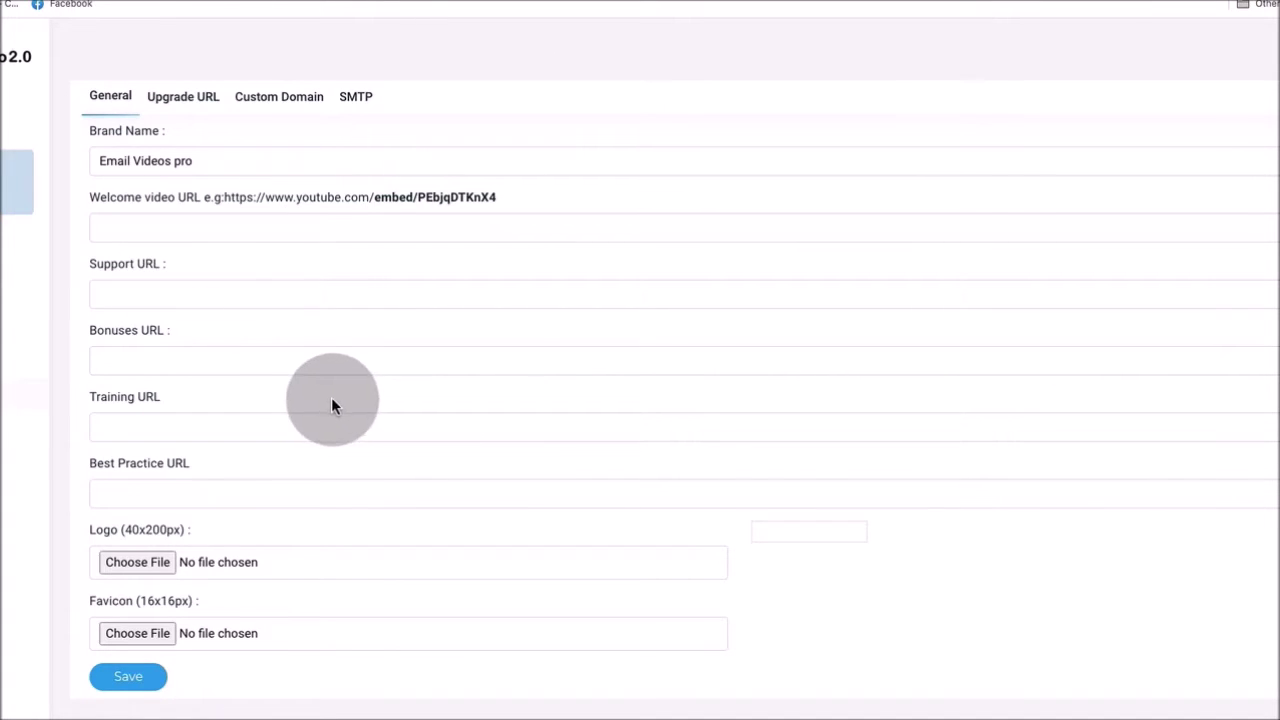
Place the cursor in the Welcome video URL and Support URL fields, dismissing the autocomplete
{"action": "left_click", "coordinate": [127, 230]}
{"action": "left_click", "coordinate": [118, 293]}
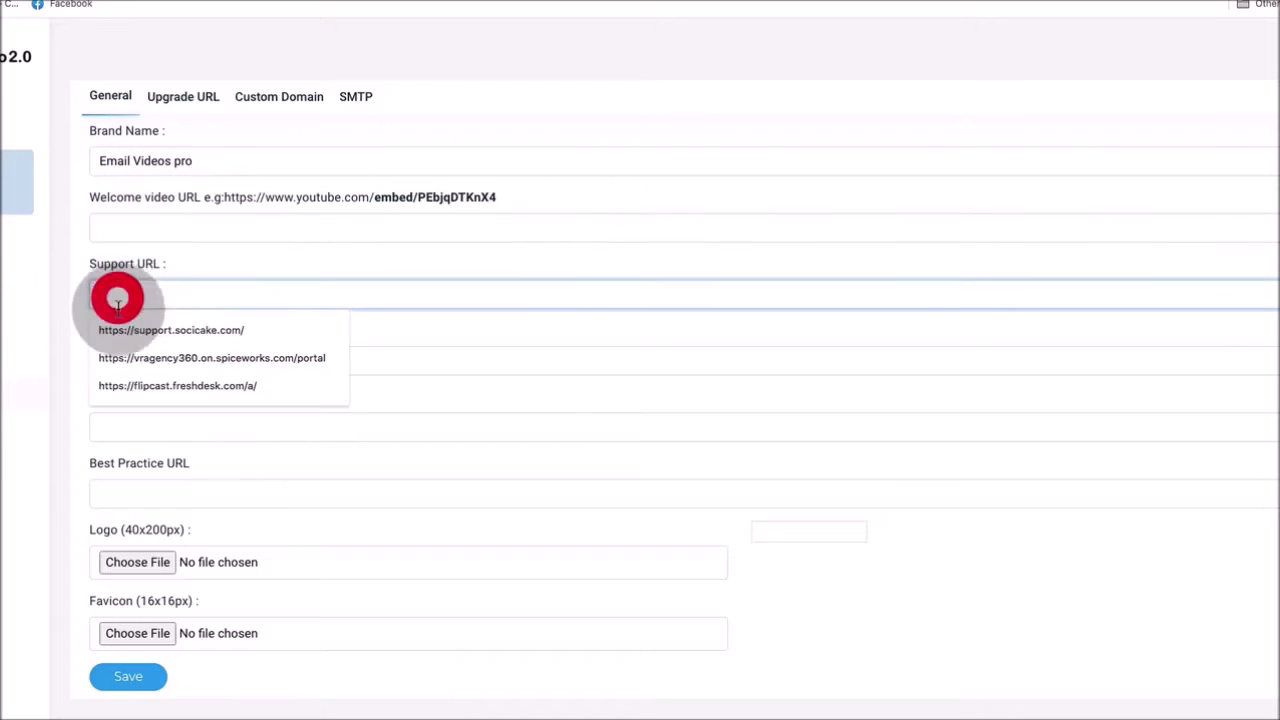
{"action": "left_click", "coordinate": [118, 412]}
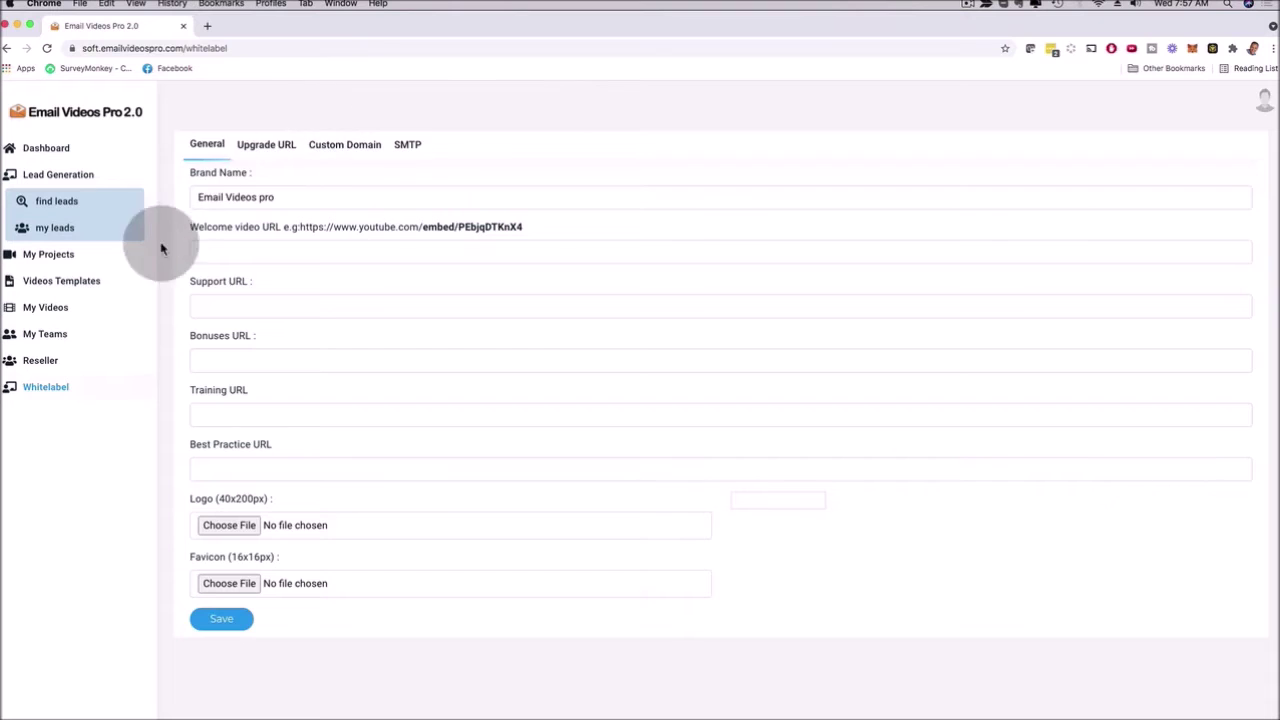
View the Reseller page and its Create new user form, closing the form unsaved
{"action": "left_click", "coordinate": [42, 362]}
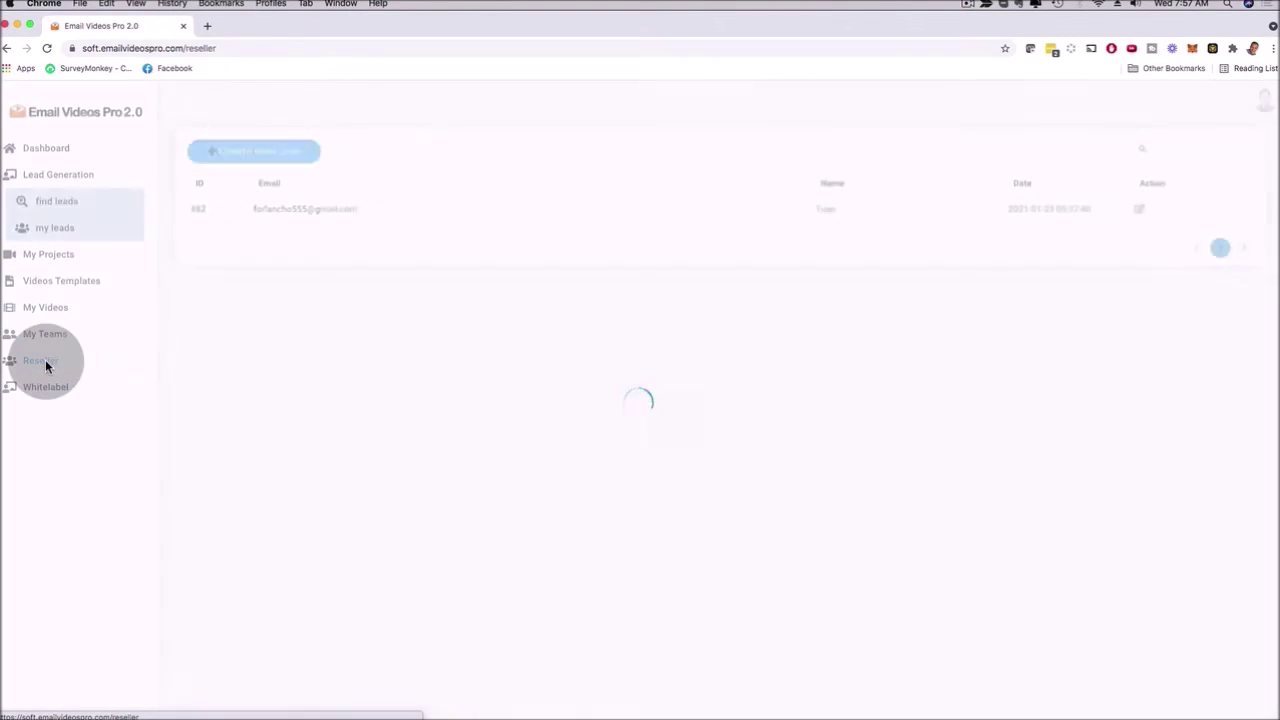
{"action": "left_click", "coordinate": [258, 154]}
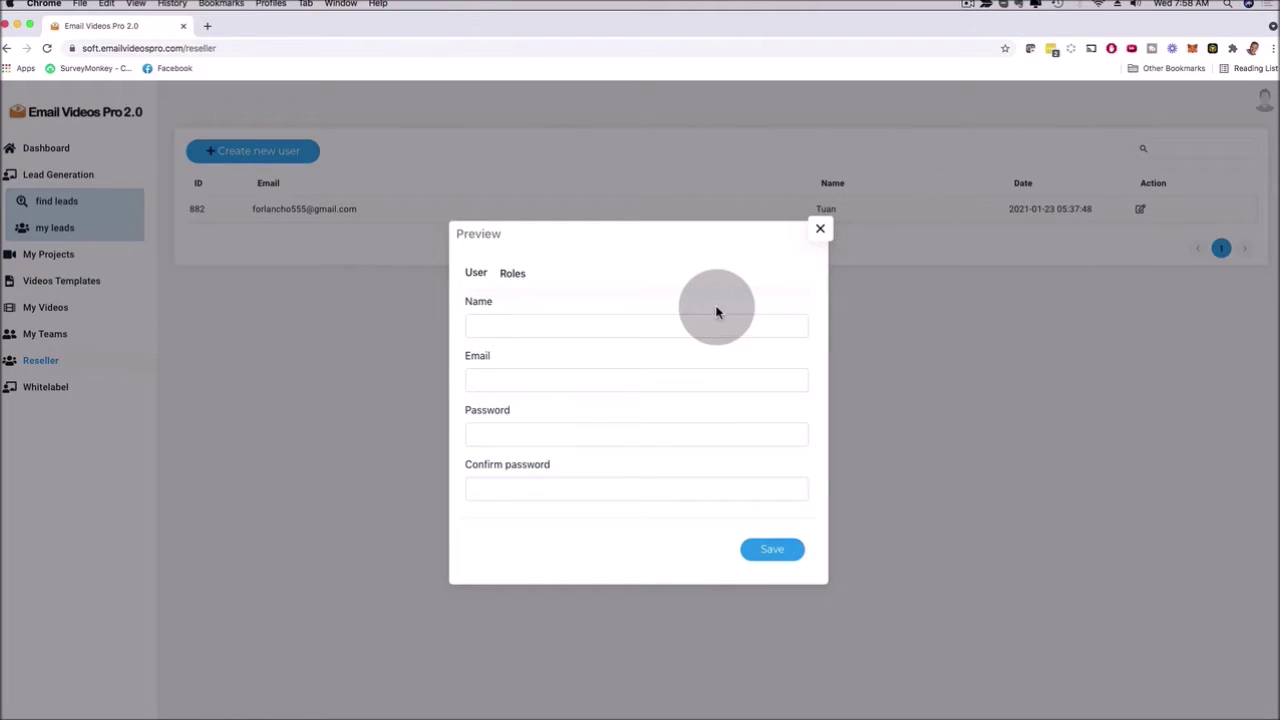
{"action": "left_click", "coordinate": [819, 231]}
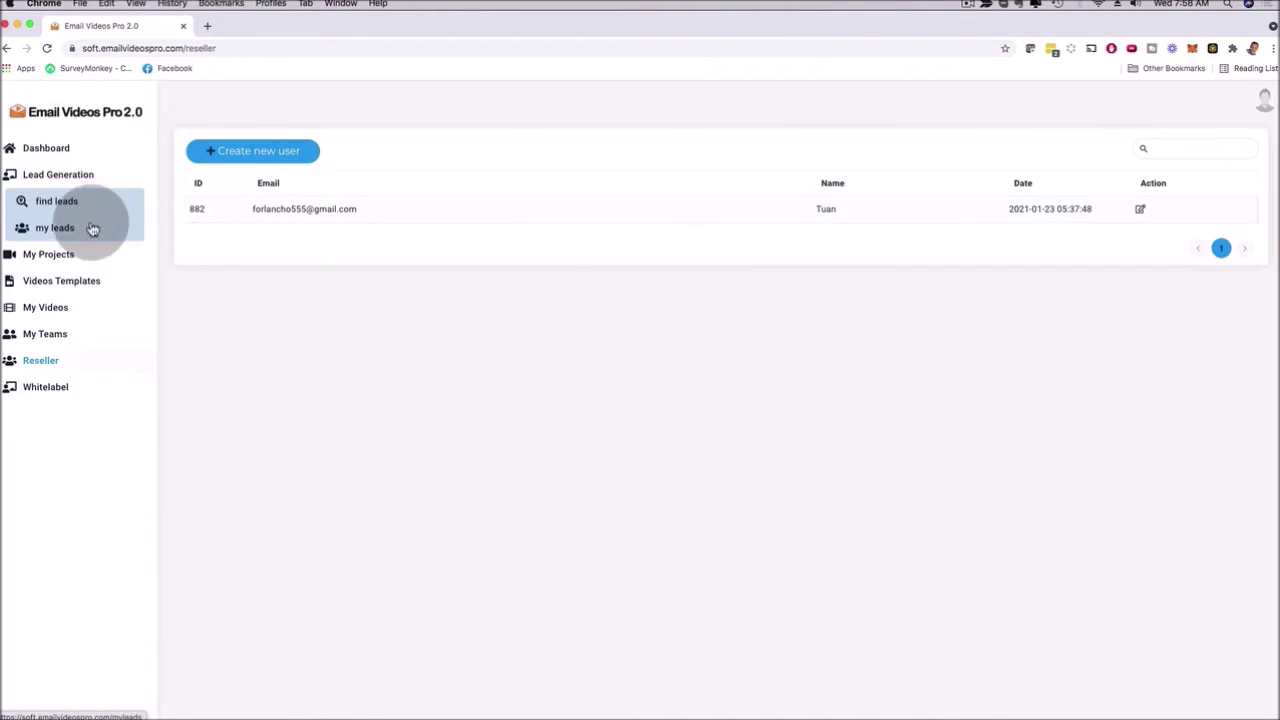
{"action": "left_click", "coordinate": [62, 178]}
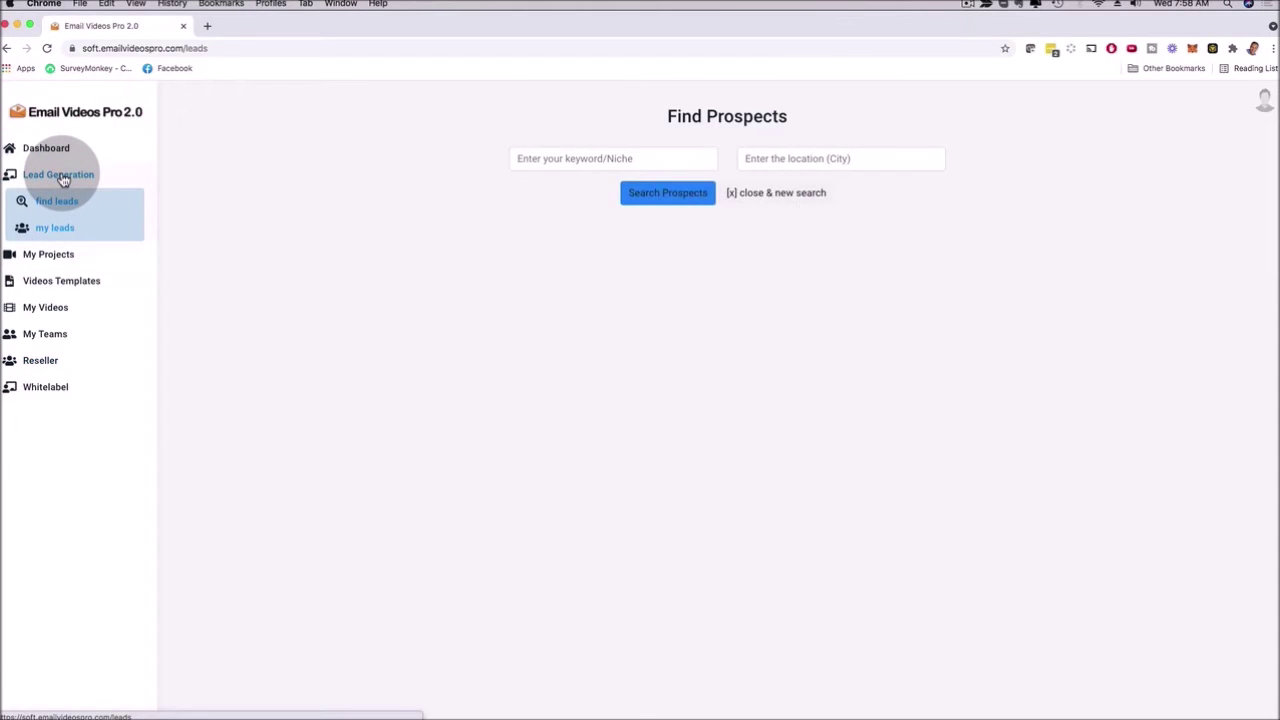
Search Find Prospects for keyword 'Plumber' in city Miami, FL, USA
{"action": "left_click", "coordinate": [585, 158]}
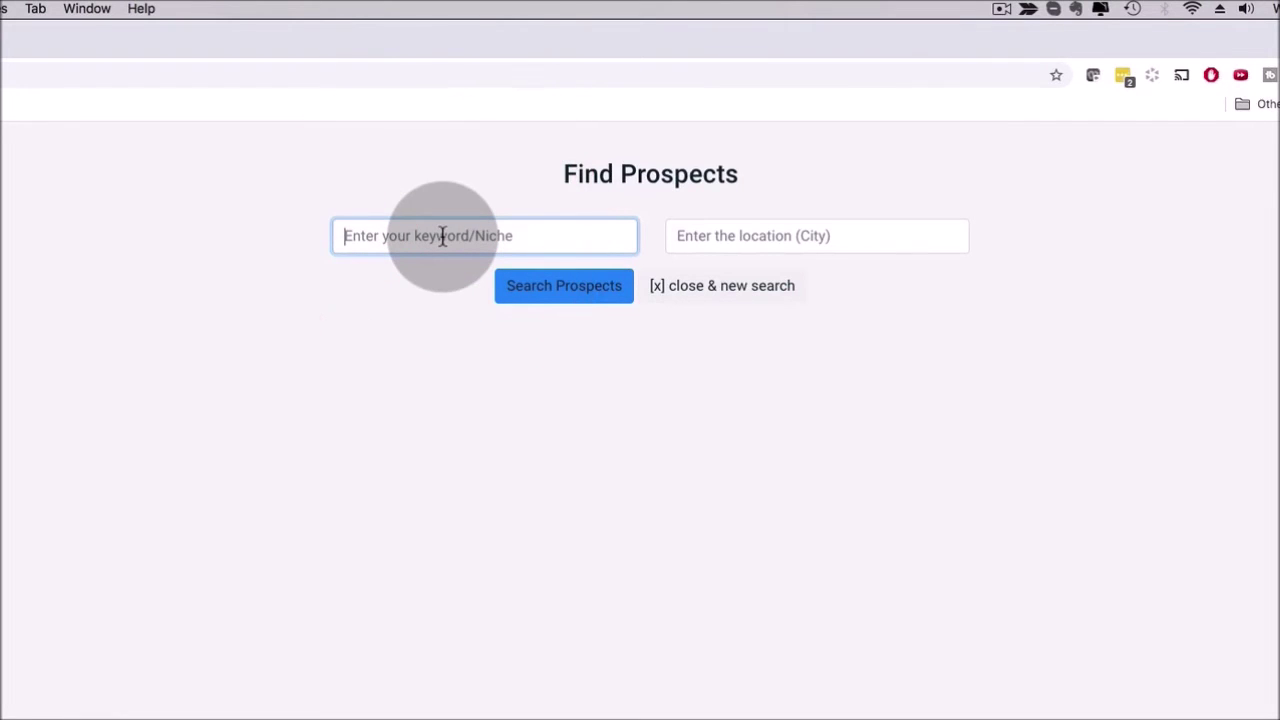
{"action": "type", "text": "Plumber"}
{"action": "left_click", "coordinate": [727, 238]}
{"action": "type", "text": "Mim"}
{"action": "key", "text": "BackSpace"}
{"action": "type", "text": "ami"}
{"action": "left_click", "coordinate": [841, 291]}
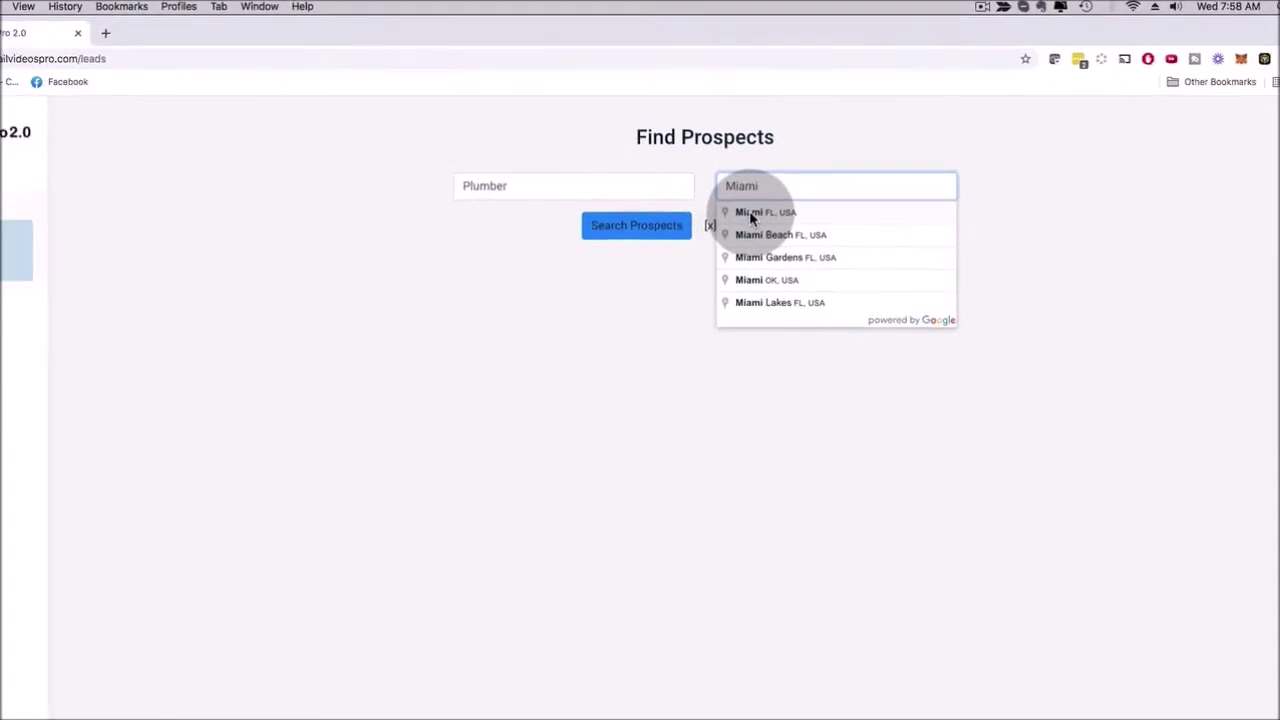
{"action": "left_click", "coordinate": [752, 216]}
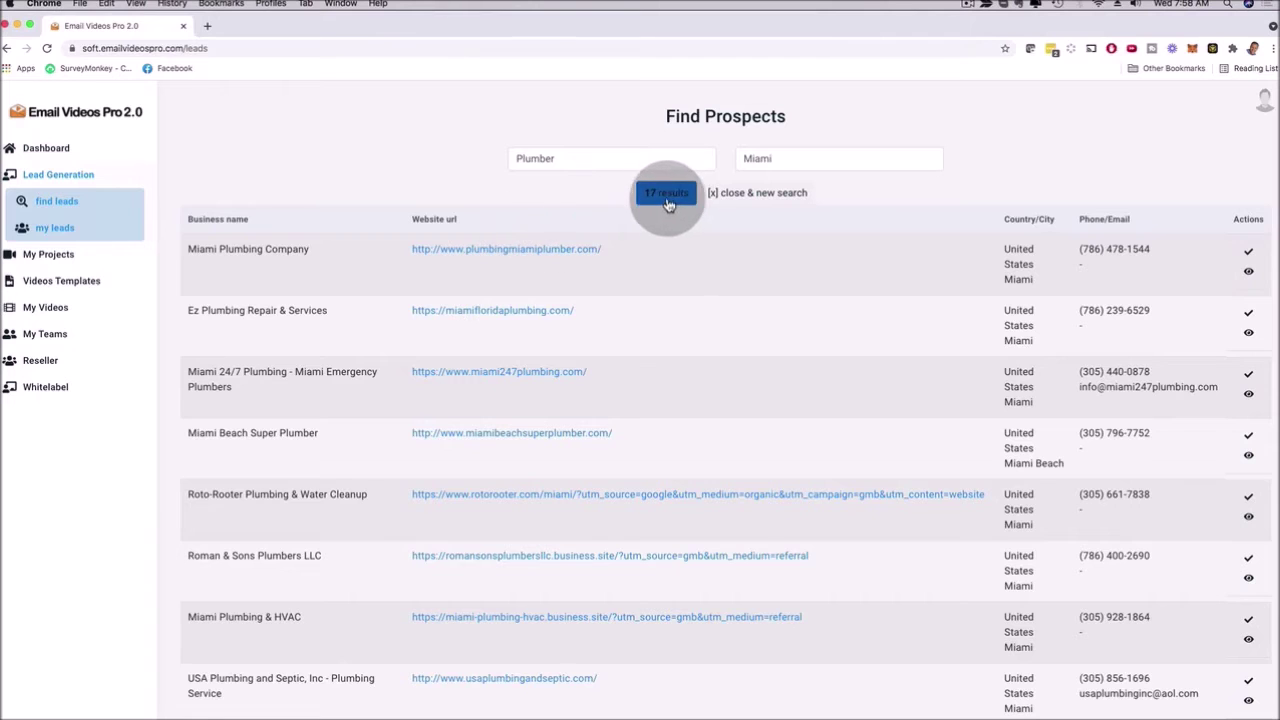
Add Titan Plumbing Repair LLC from the Miami plumber results to my leads
{"action": "scroll", "coordinate": [632, 318], "scroll_direction": "down", "scroll_amount": 2}
{"action": "scroll", "coordinate": [626, 330], "scroll_direction": "down", "scroll_amount": 8}
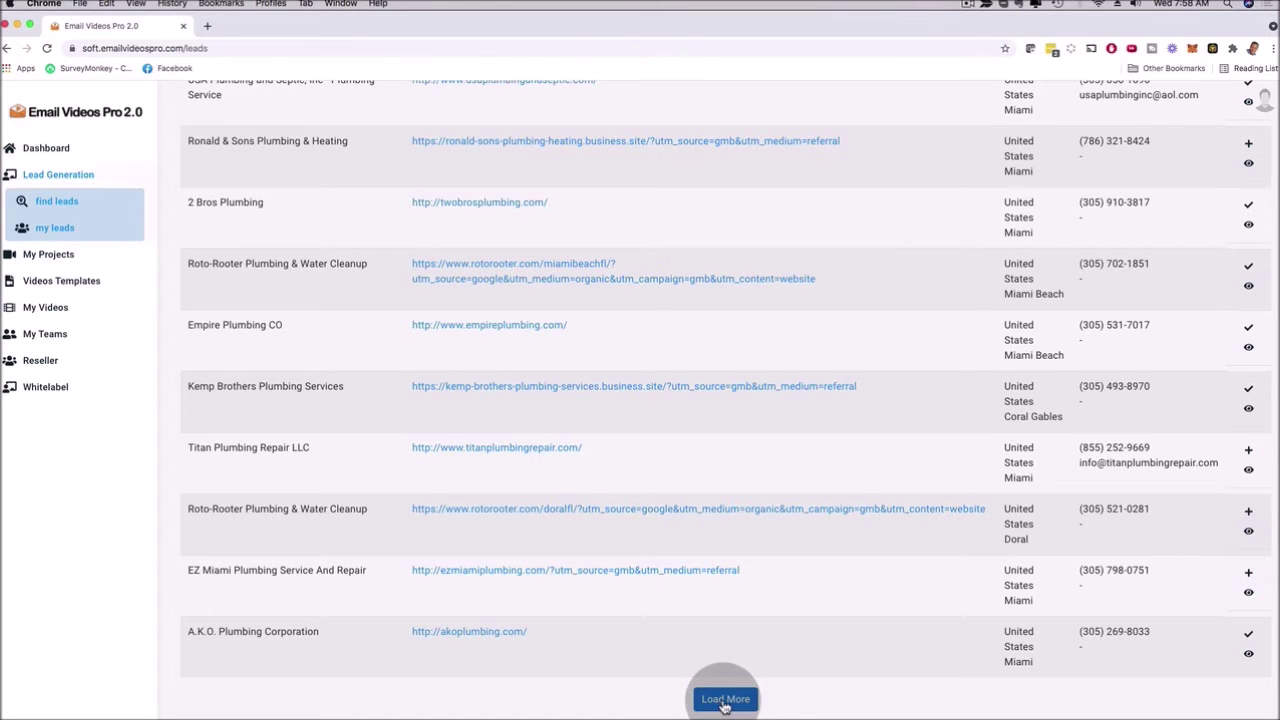
{"action": "scroll", "coordinate": [596, 442], "scroll_direction": "up", "scroll_amount": 10}
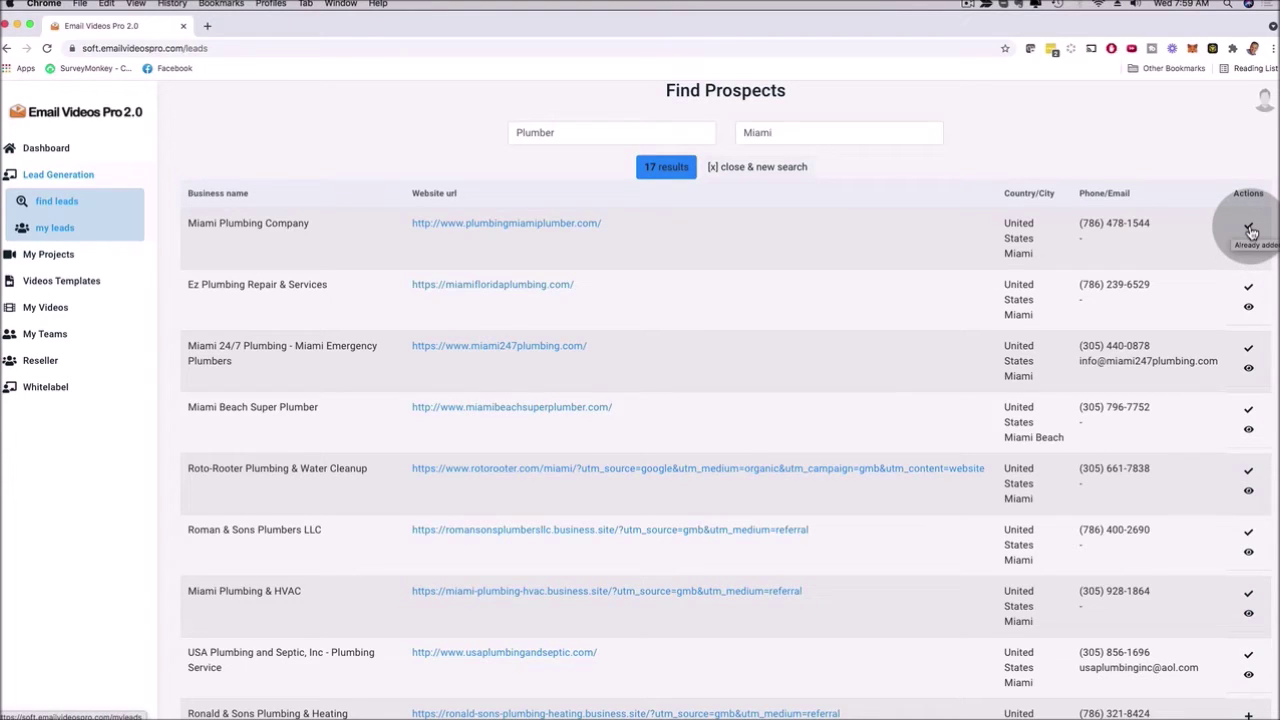
{"action": "scroll", "coordinate": [1143, 314], "scroll_direction": "down", "scroll_amount": 5}
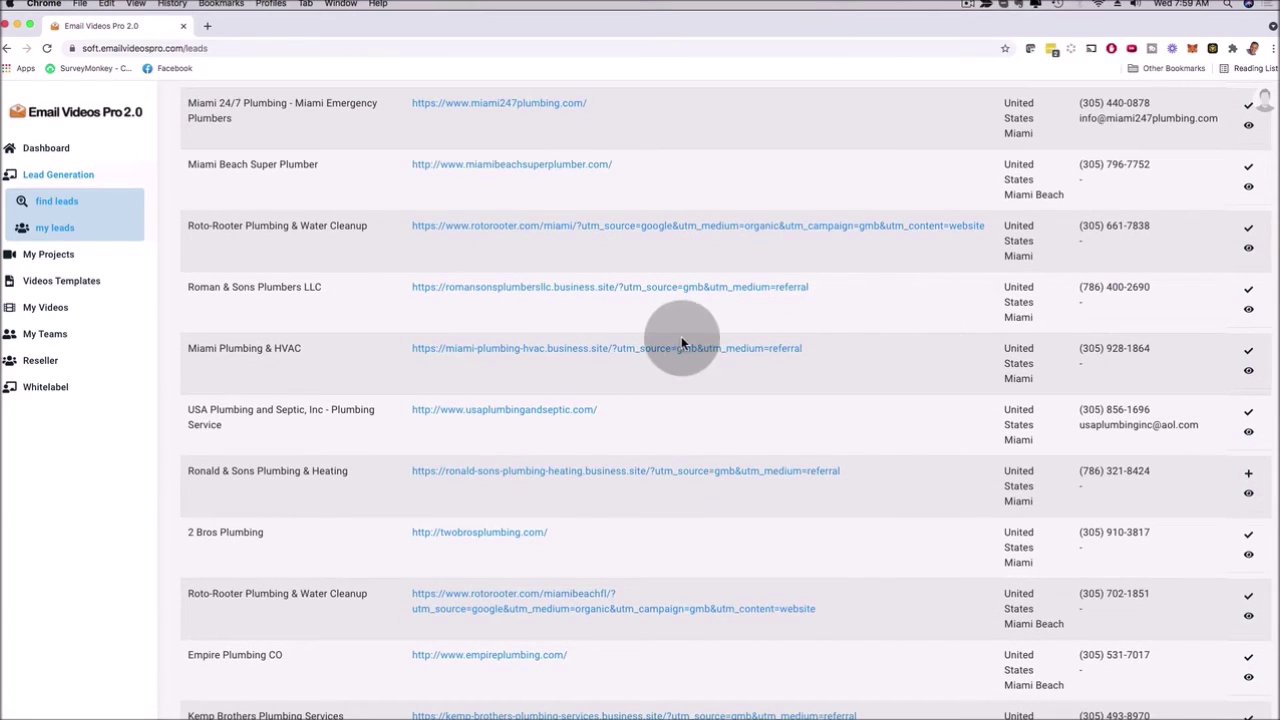
{"action": "scroll", "coordinate": [801, 341], "scroll_direction": "down", "scroll_amount": 4}
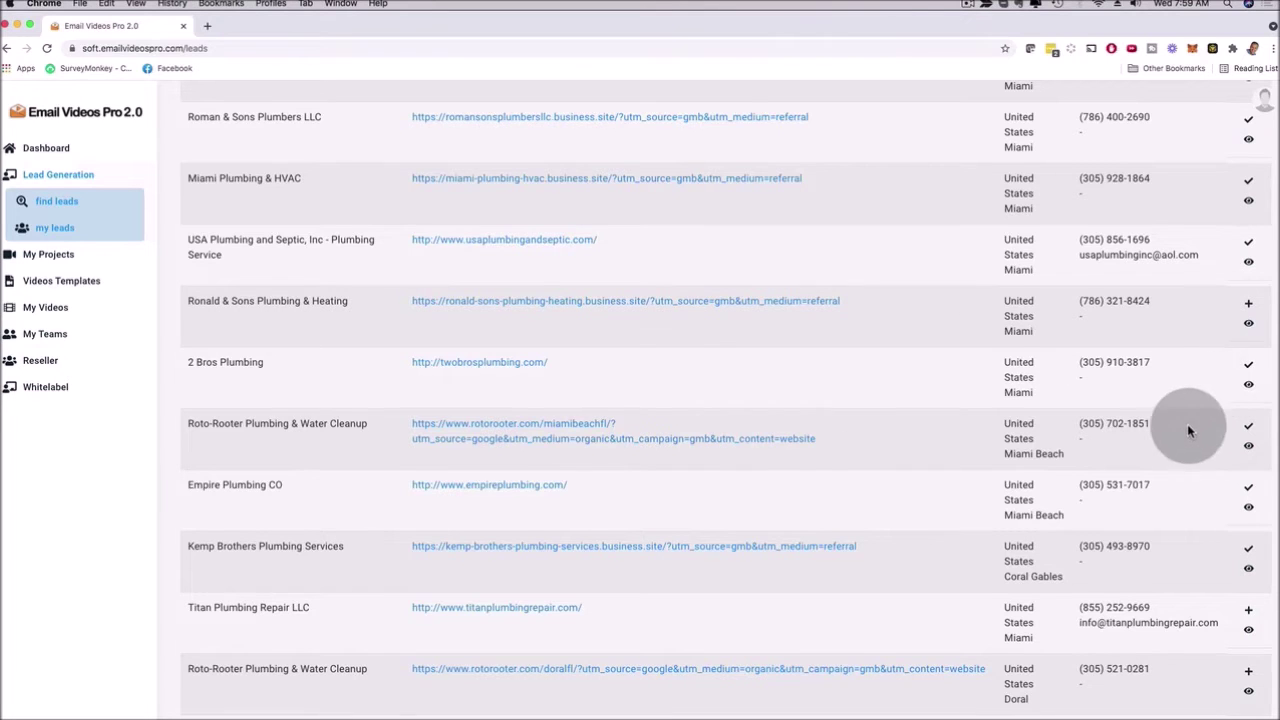
{"action": "scroll", "coordinate": [1187, 426], "scroll_direction": "down", "scroll_amount": 3}
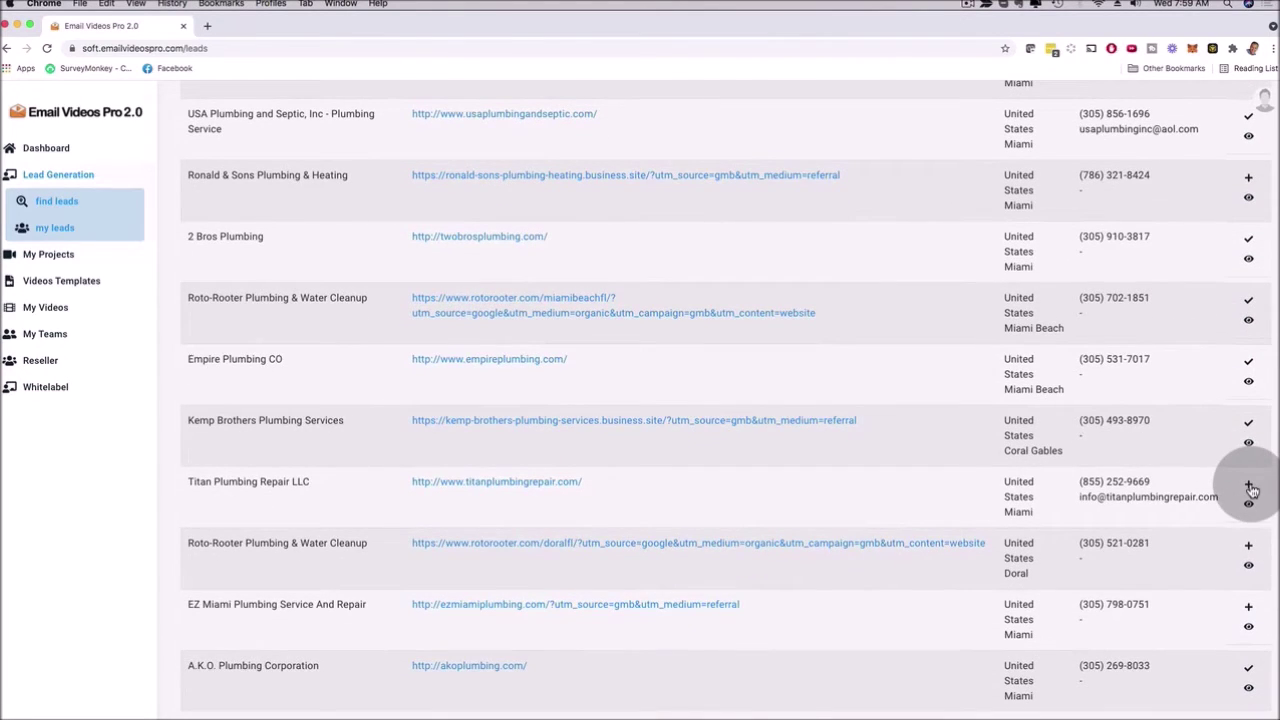
{"action": "left_click", "coordinate": [1249, 486]}
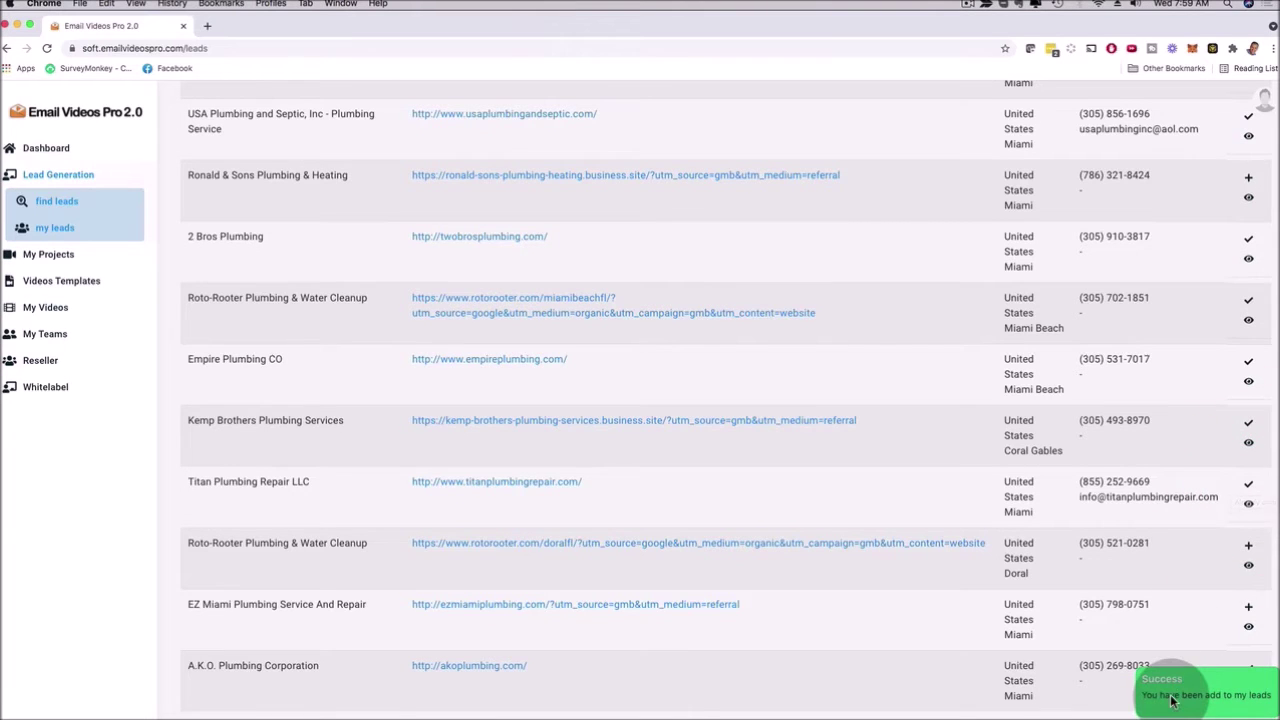
{"action": "scroll", "coordinate": [483, 462], "scroll_direction": "up", "scroll_amount": 6}
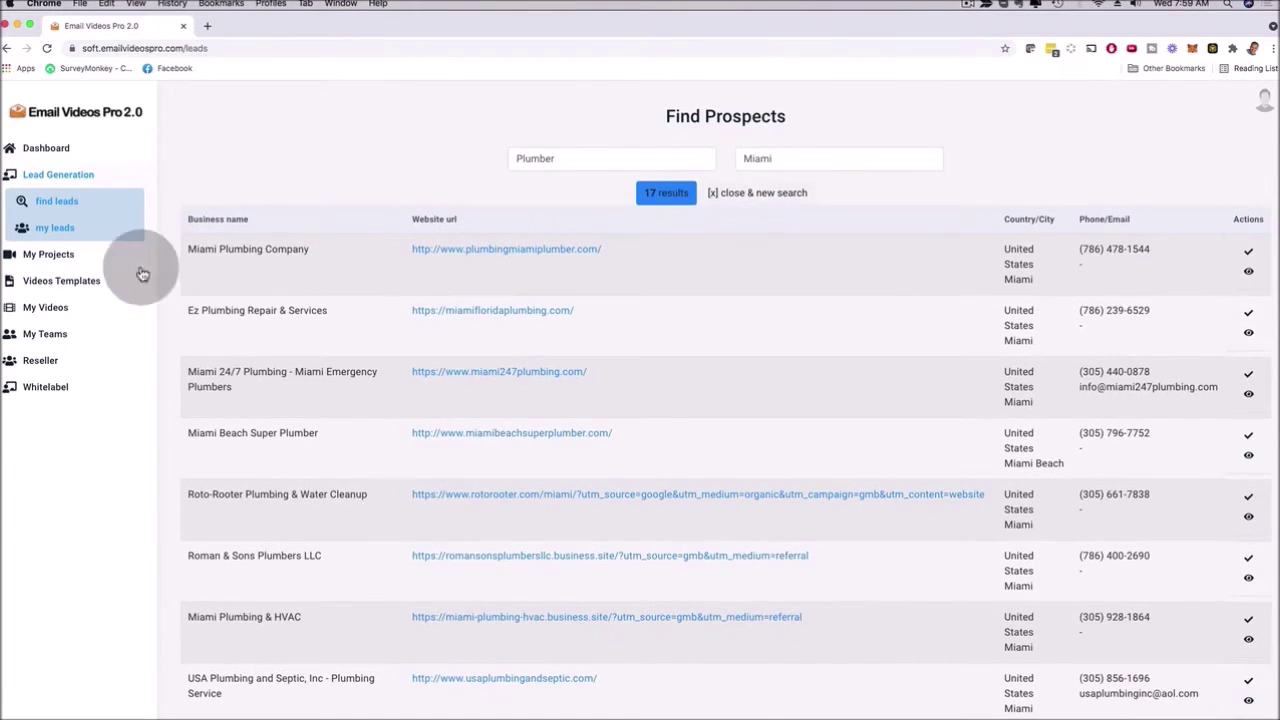
{"action": "left_click", "coordinate": [54, 229]}
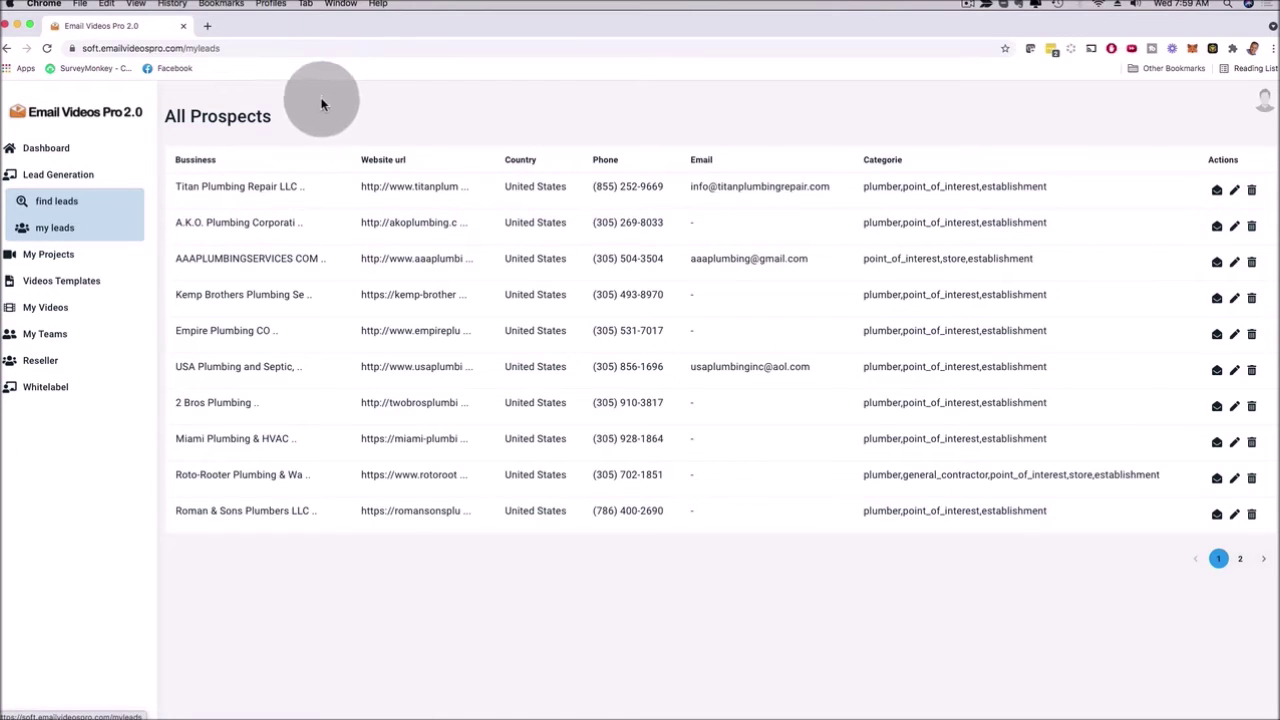
Leave the All Prospects list and return to the dashboard
{"action": "left_click", "coordinate": [62, 147]}
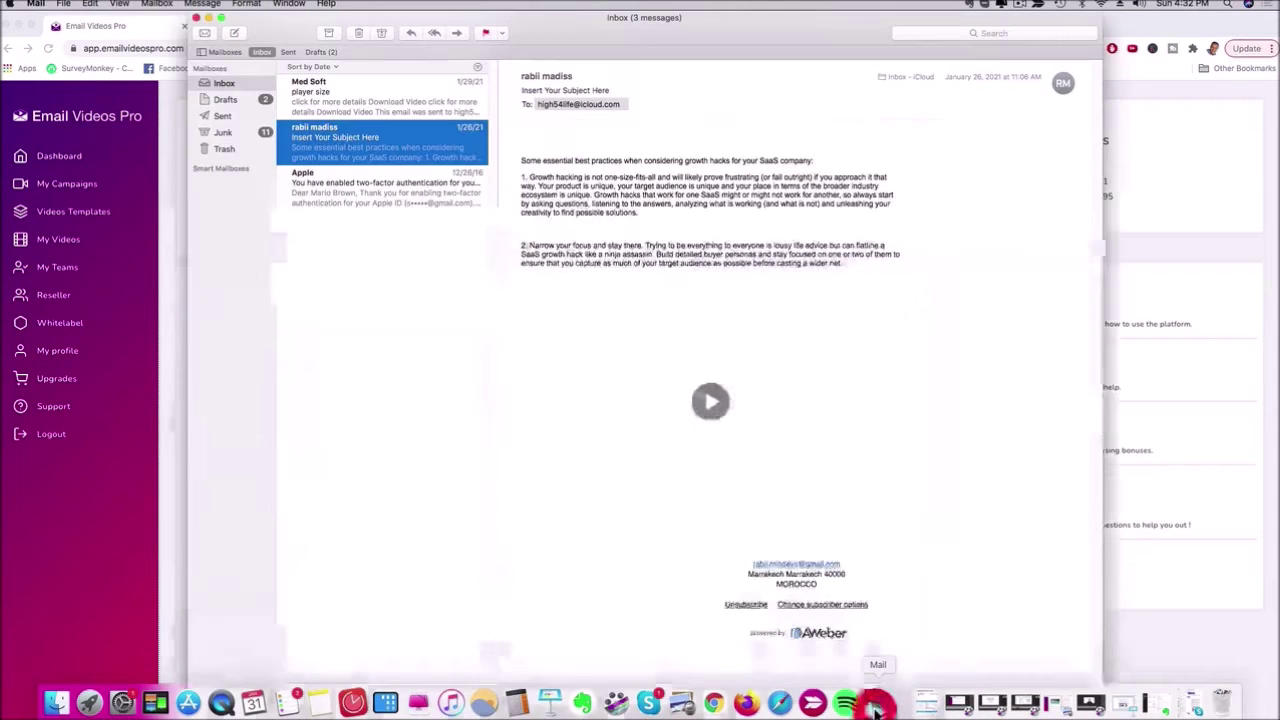
Switch to Mail and view the AWeber test email's article text
{"action": "left_click", "coordinate": [878, 703]}
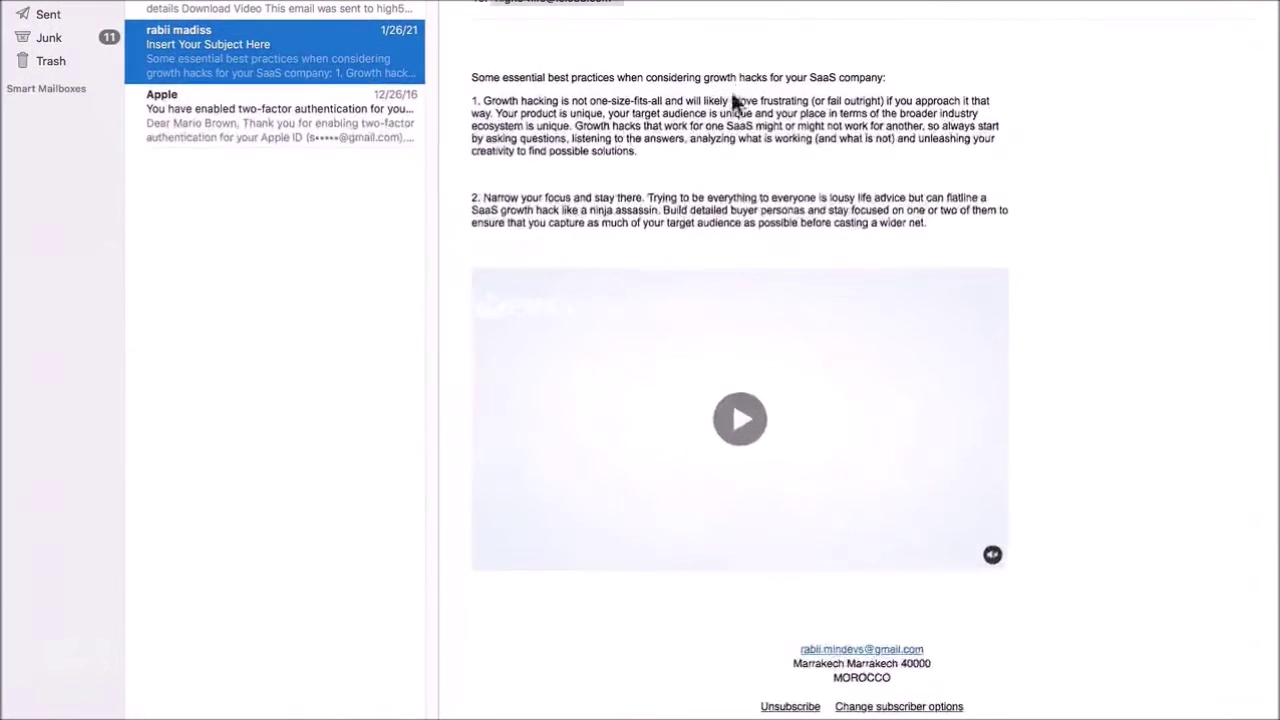
{"action": "left_click", "coordinate": [560, 176]}
{"action": "triple_click", "coordinate": [527, 100]}
{"action": "left_click", "coordinate": [620, 145]}
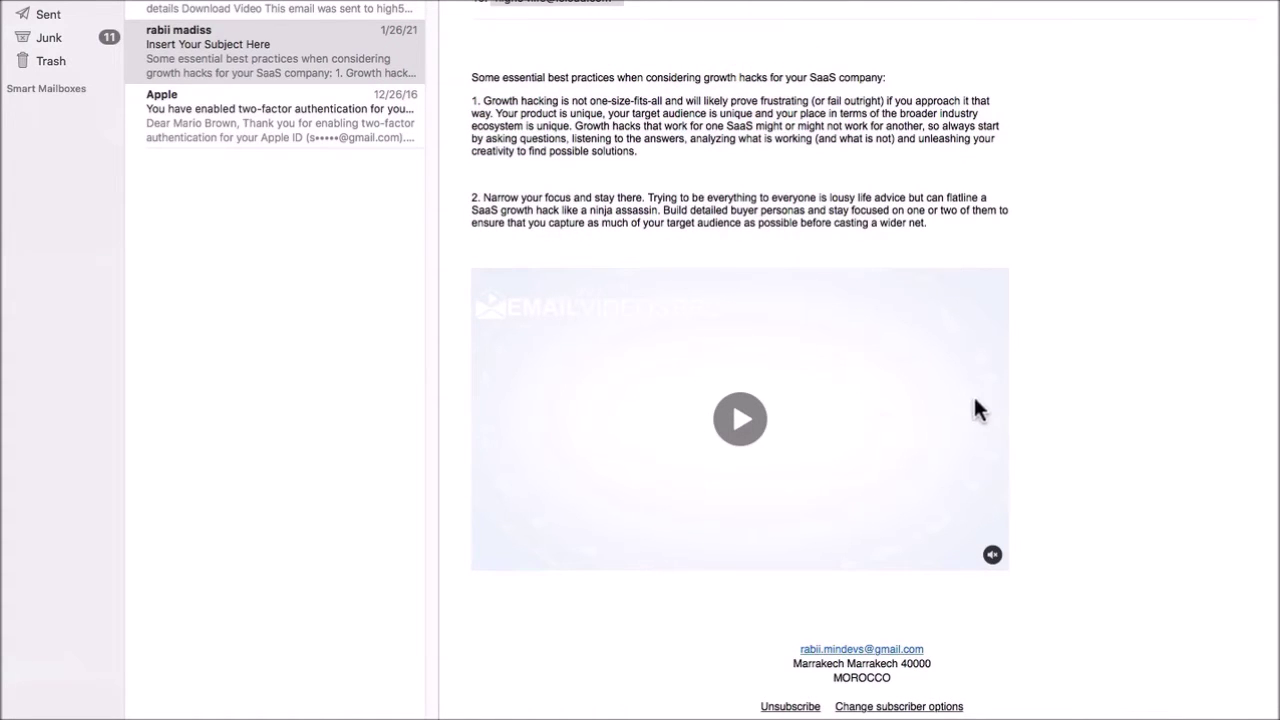
Play and pause the embedded video, then show and dismiss its playback options
{"action": "left_click", "coordinate": [740, 420]}
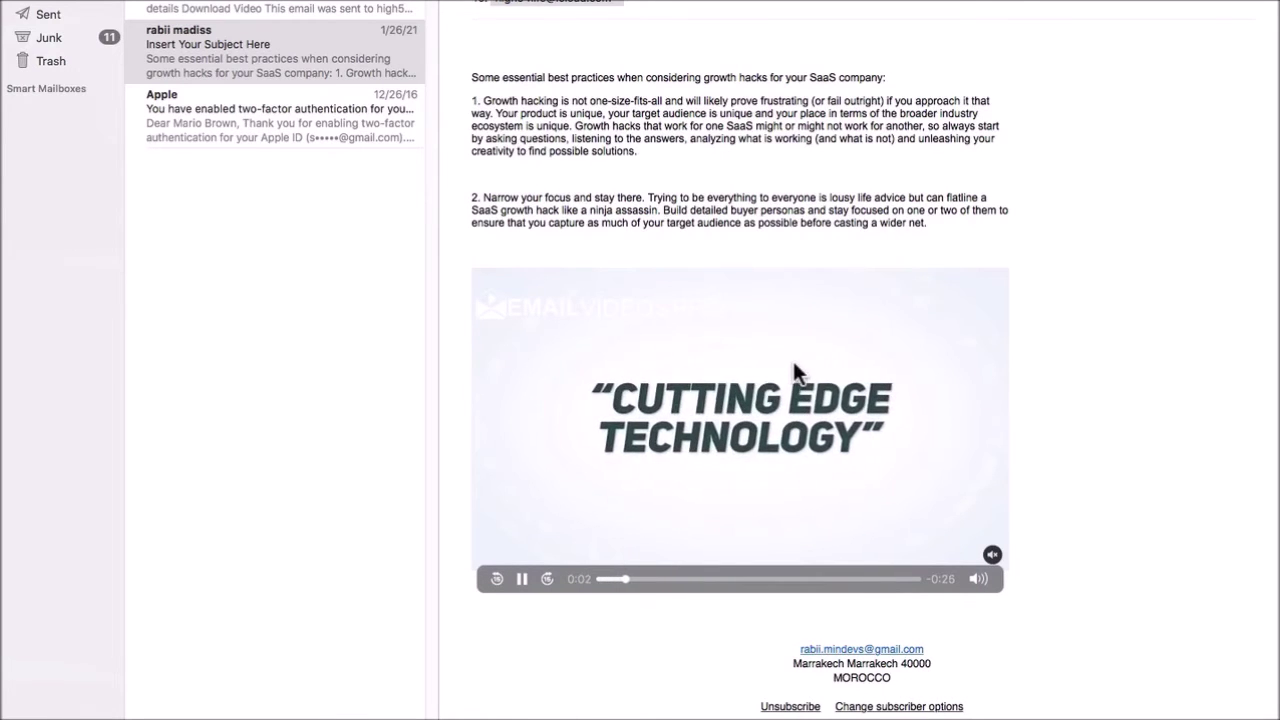
{"action": "left_click", "coordinate": [520, 581]}
{"action": "right_click", "coordinate": [685, 446]}
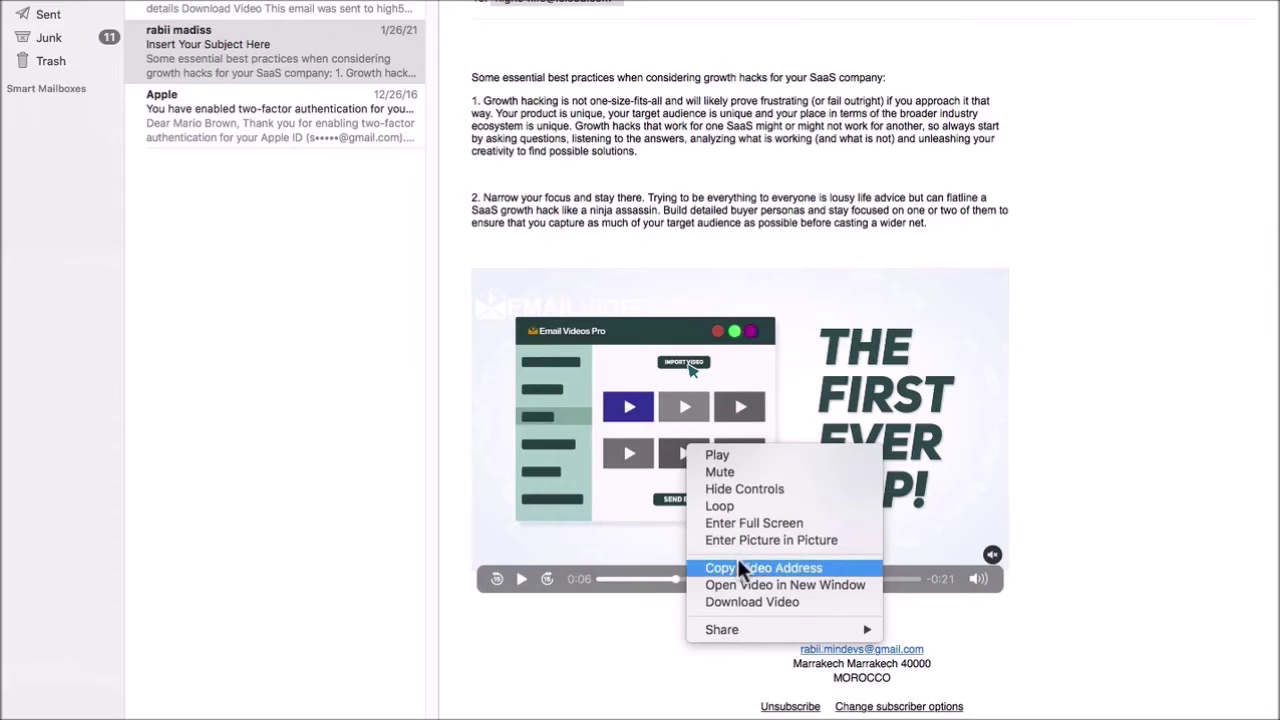
{"action": "left_click", "coordinate": [1128, 393]}
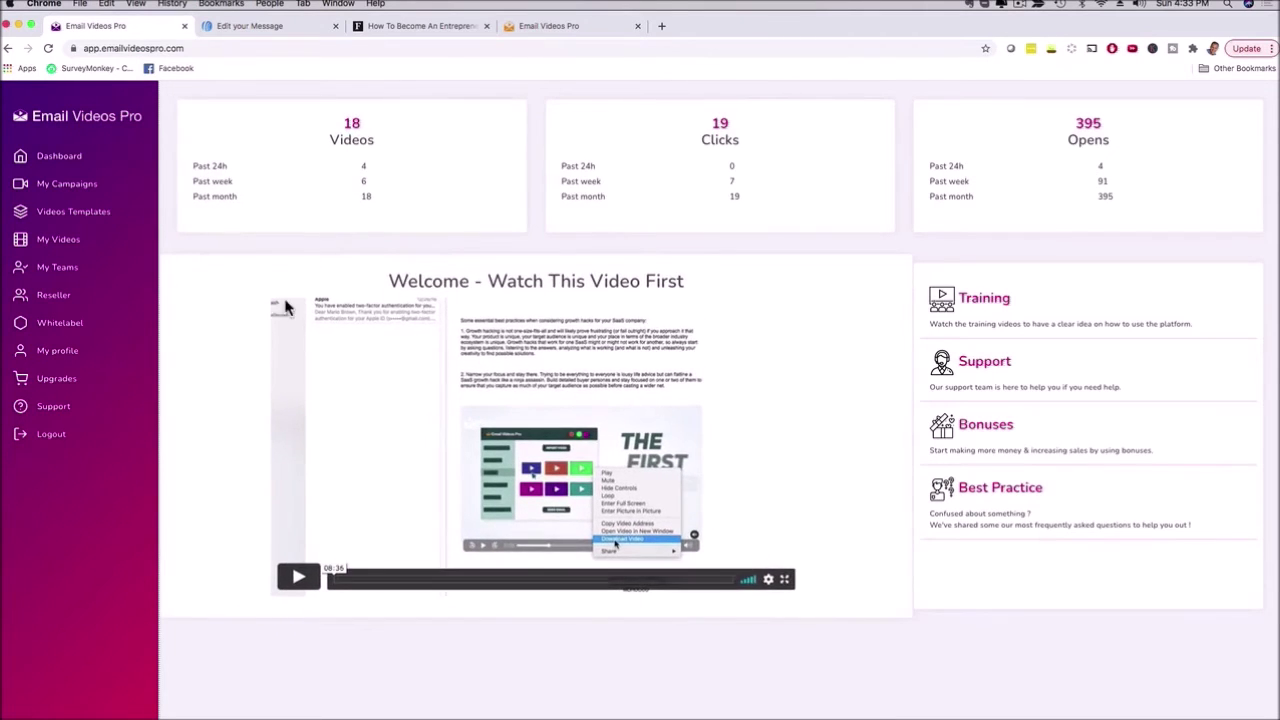
Start a new video campaign titled 'Marketing Demo' with description 'Demo' and continue
{"action": "left_click", "coordinate": [62, 188]}
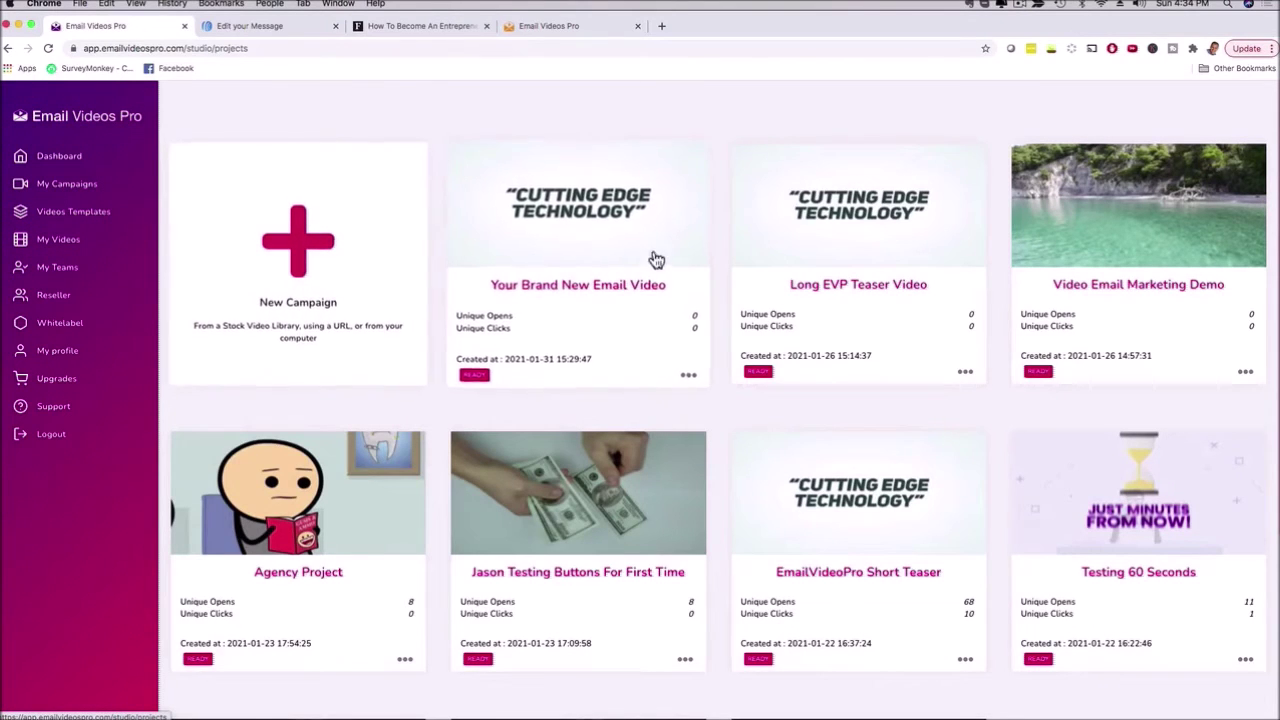
{"action": "left_click", "coordinate": [300, 250]}
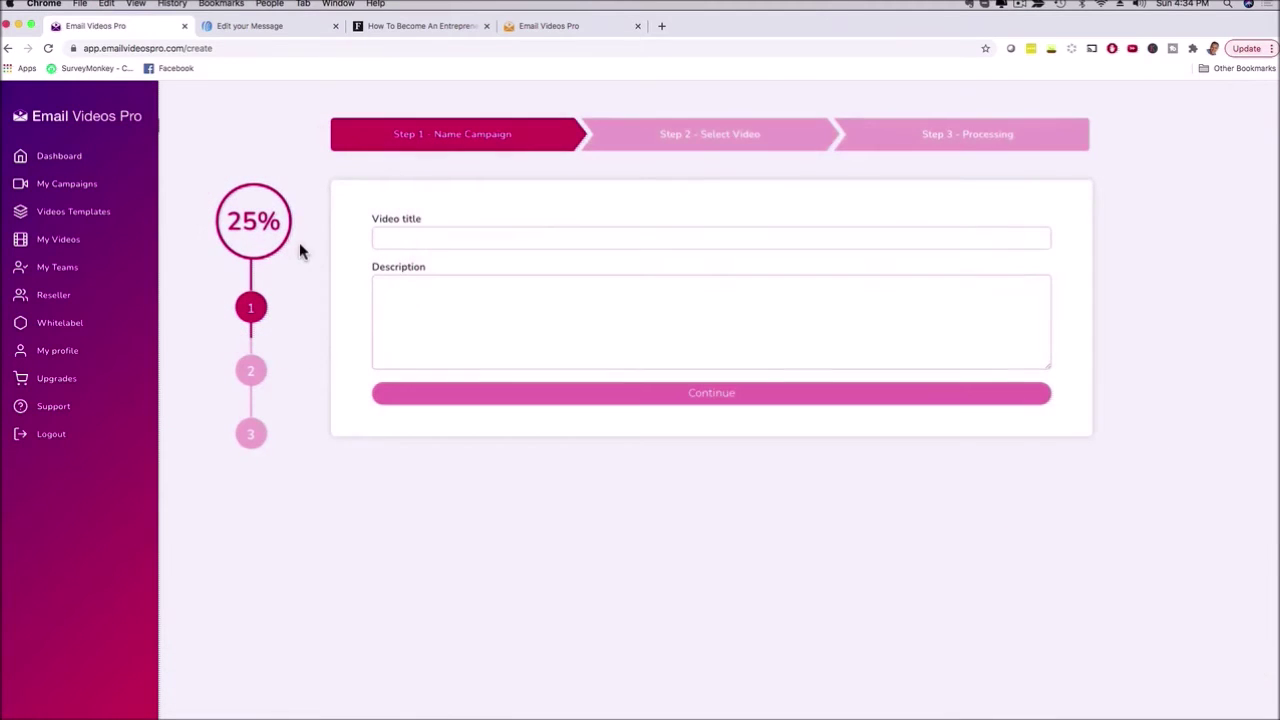
{"action": "left_click", "coordinate": [490, 237]}
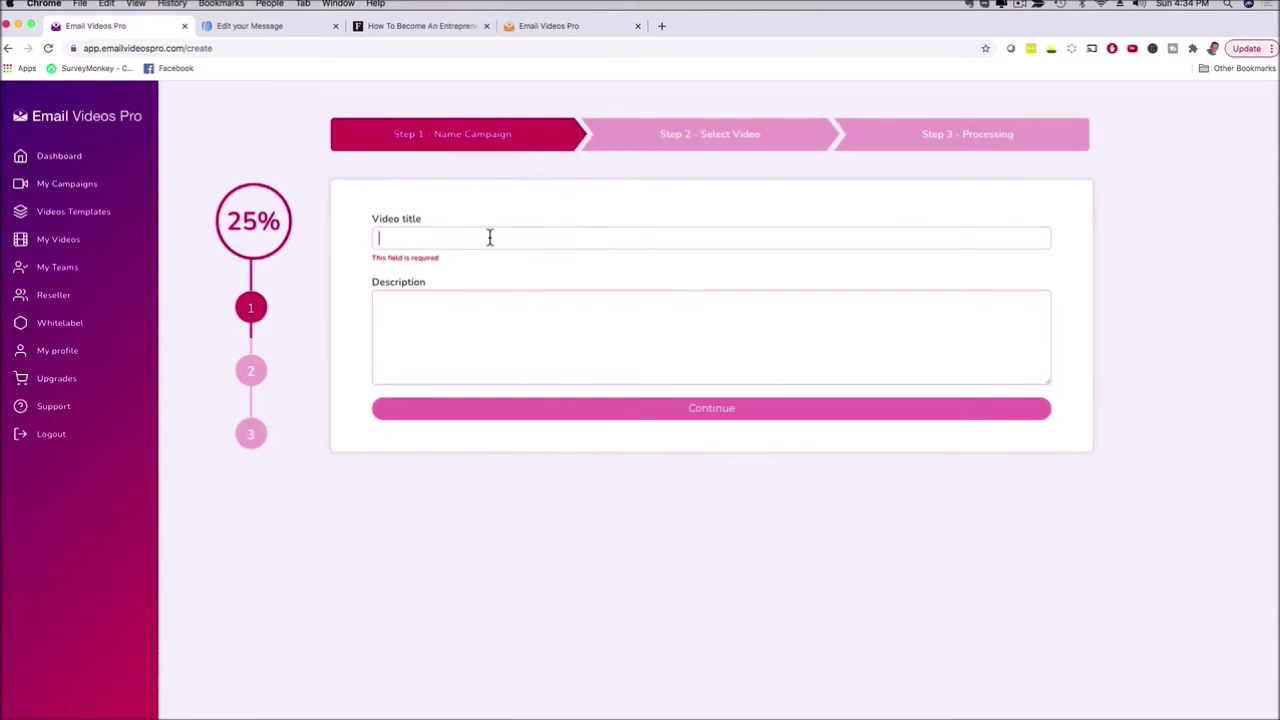
{"action": "type", "text": "Marketing D"}
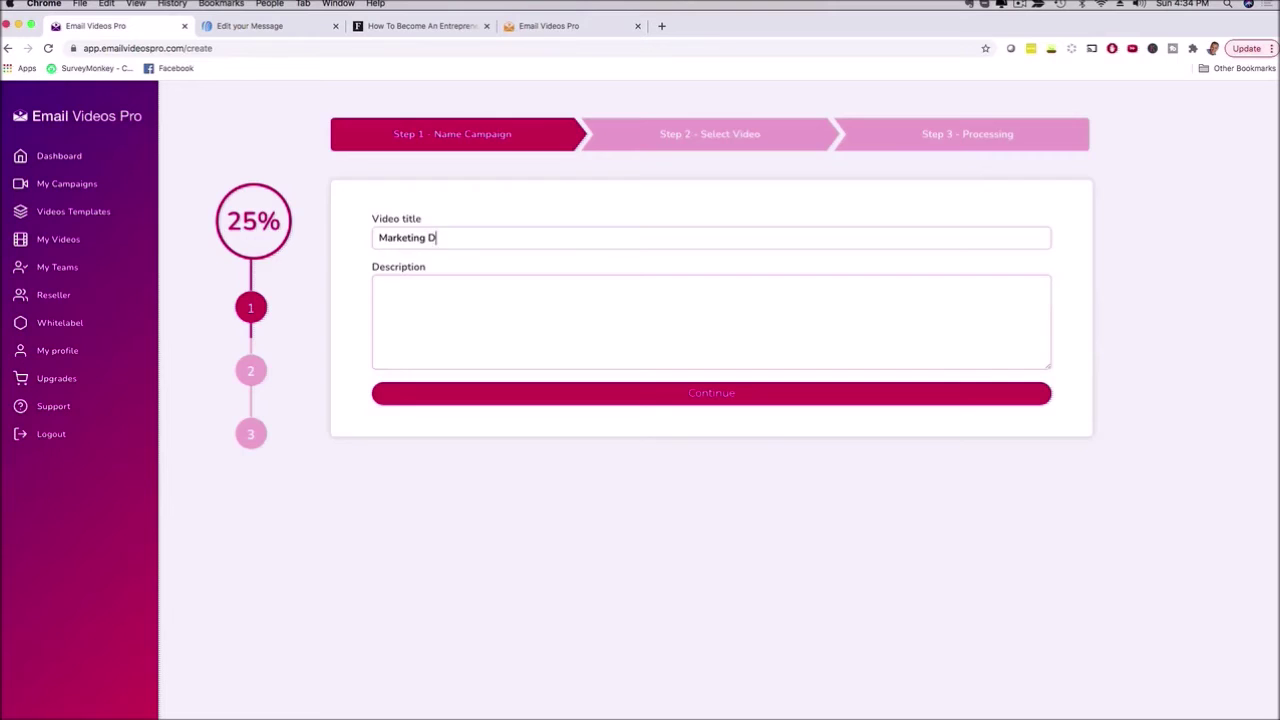
{"action": "left_click", "coordinate": [531, 308]}
{"action": "type", "text": "Demo"}
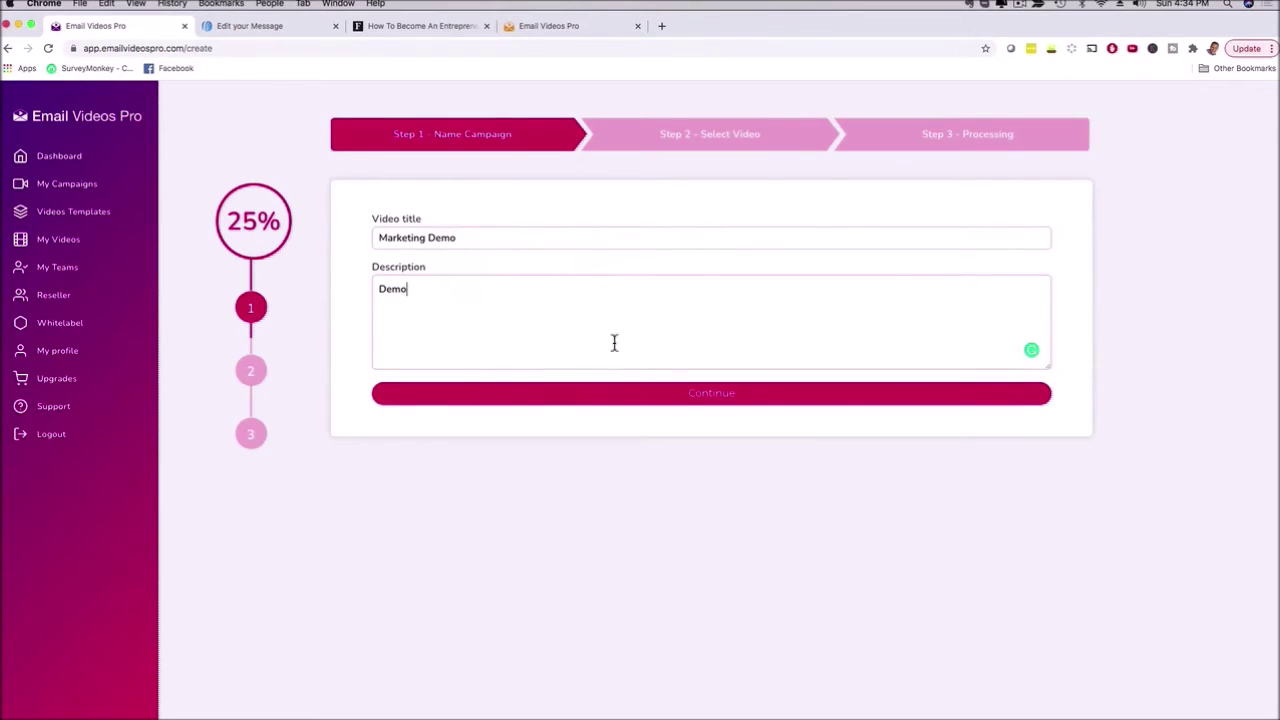
{"action": "left_click", "coordinate": [685, 393]}
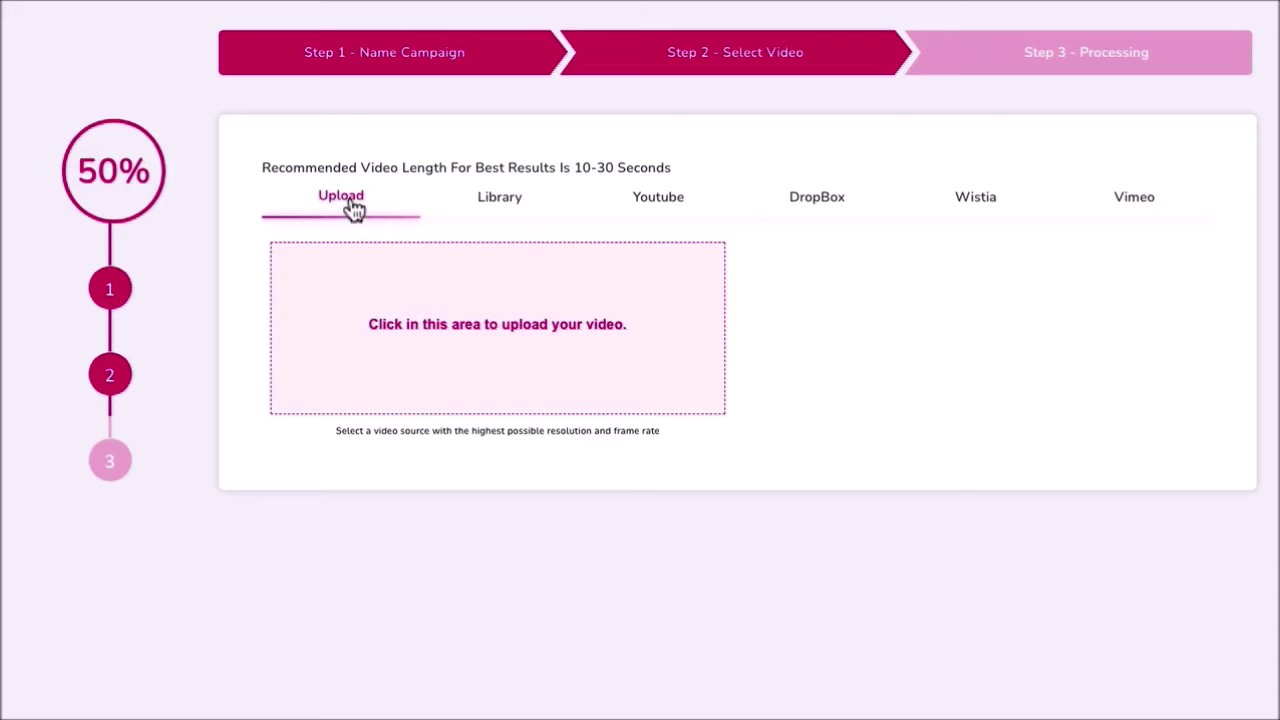
Search the stock video Library for 'beach' and scroll through the thumbnail results
{"action": "left_click", "coordinate": [499, 205]}
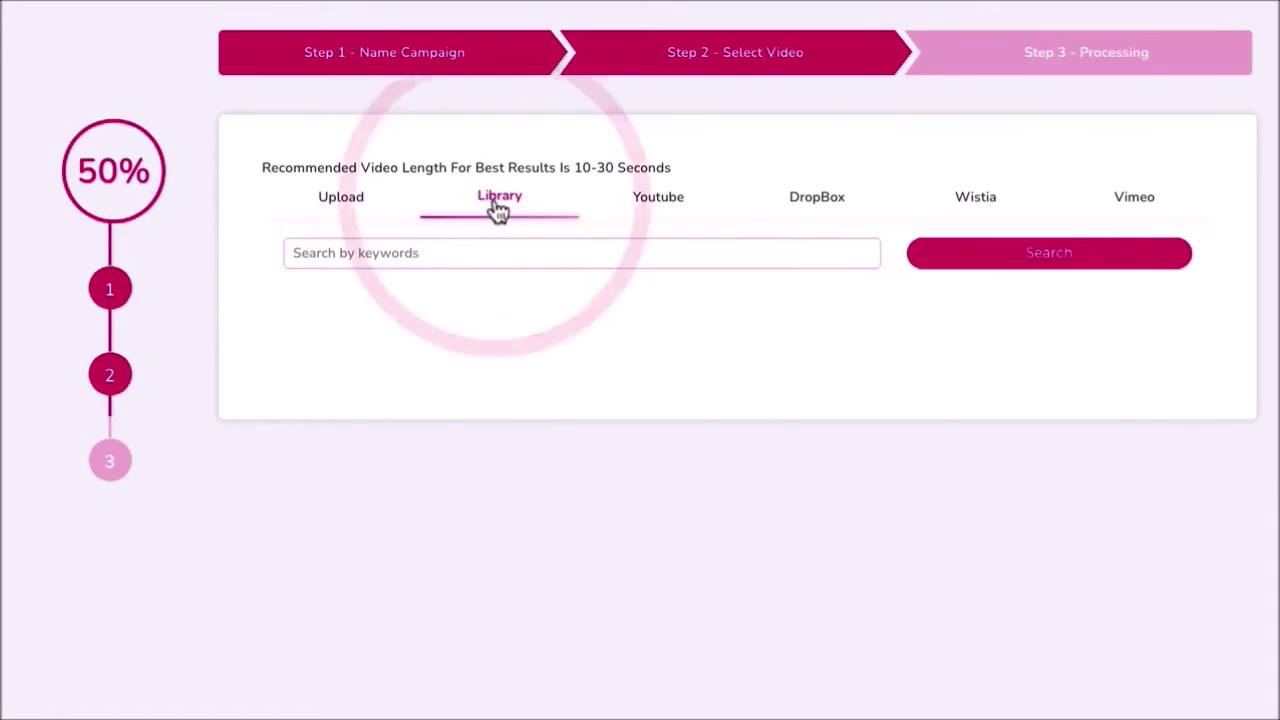
{"action": "left_click", "coordinate": [437, 252]}
{"action": "type", "text": "beach"}
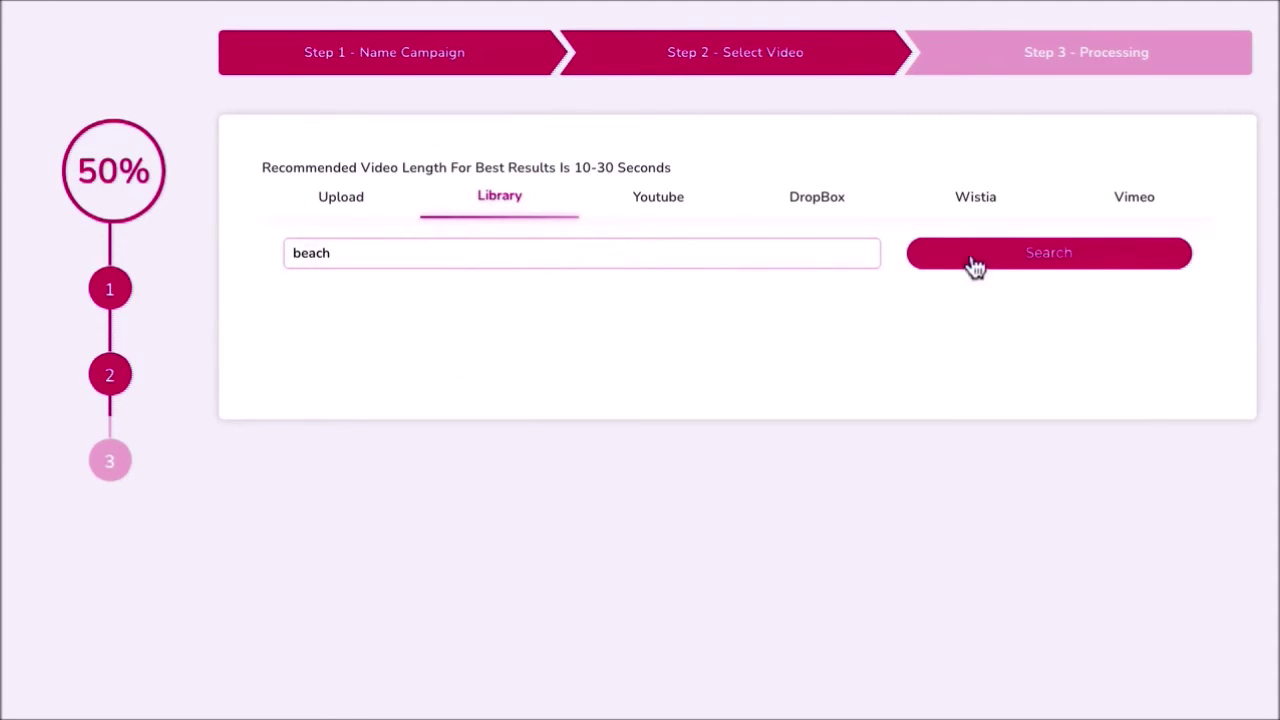
{"action": "left_click", "coordinate": [975, 264]}
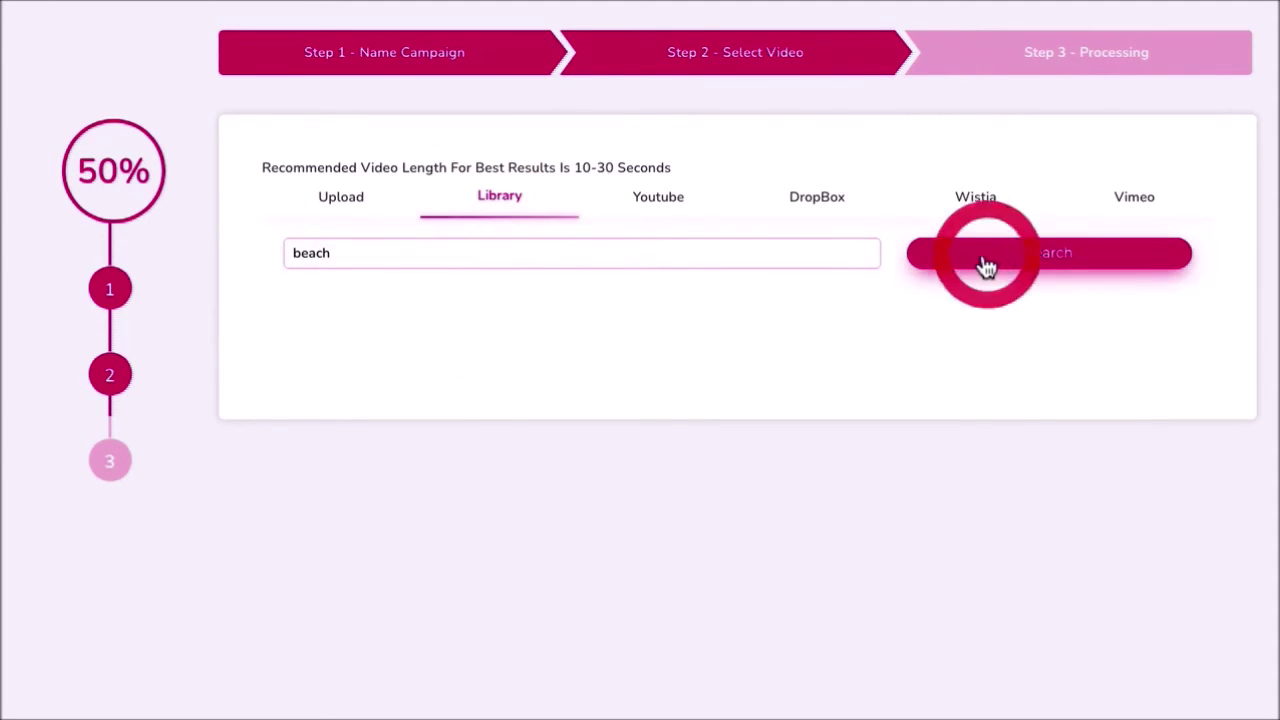
{"action": "scroll", "coordinate": [705, 420], "scroll_direction": "down", "scroll_amount": 10}
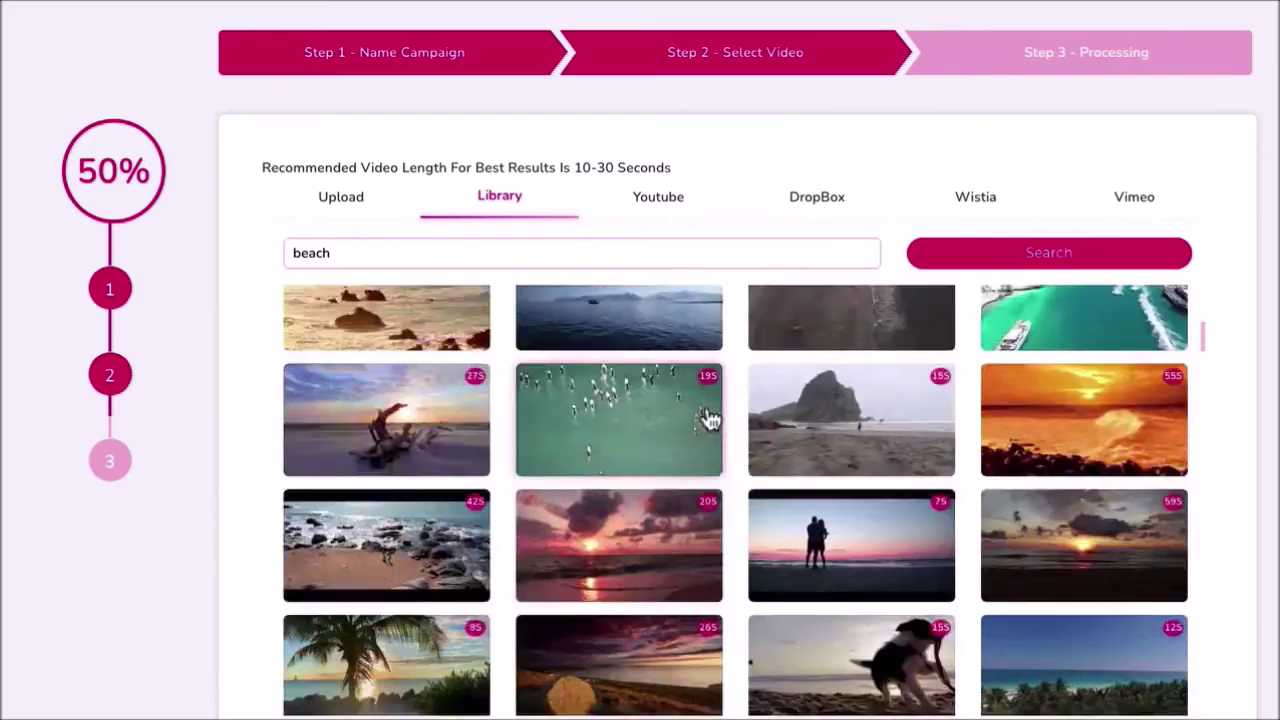
{"action": "scroll", "coordinate": [680, 424], "scroll_direction": "down", "scroll_amount": 15}
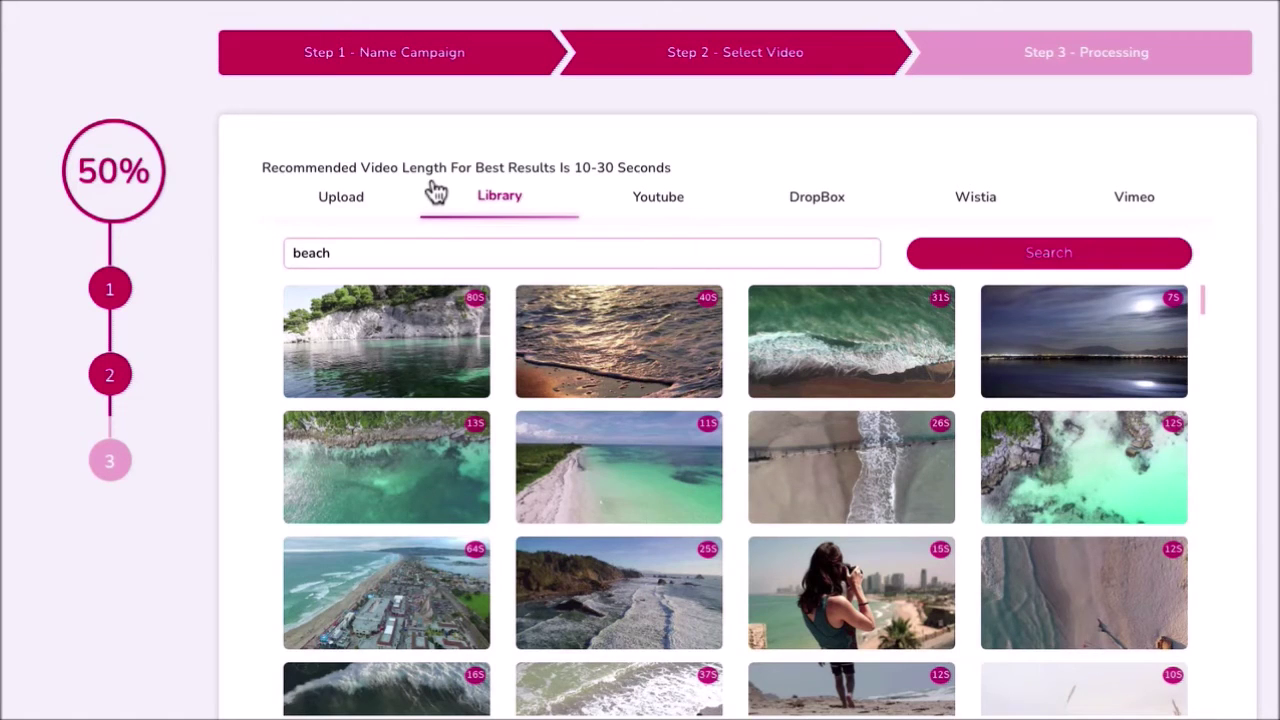
Upload 'Email videos Pro Teaser (For Mail).mp4' as the campaign video
{"action": "left_click", "coordinate": [341, 205]}
{"action": "left_click", "coordinate": [476, 322]}
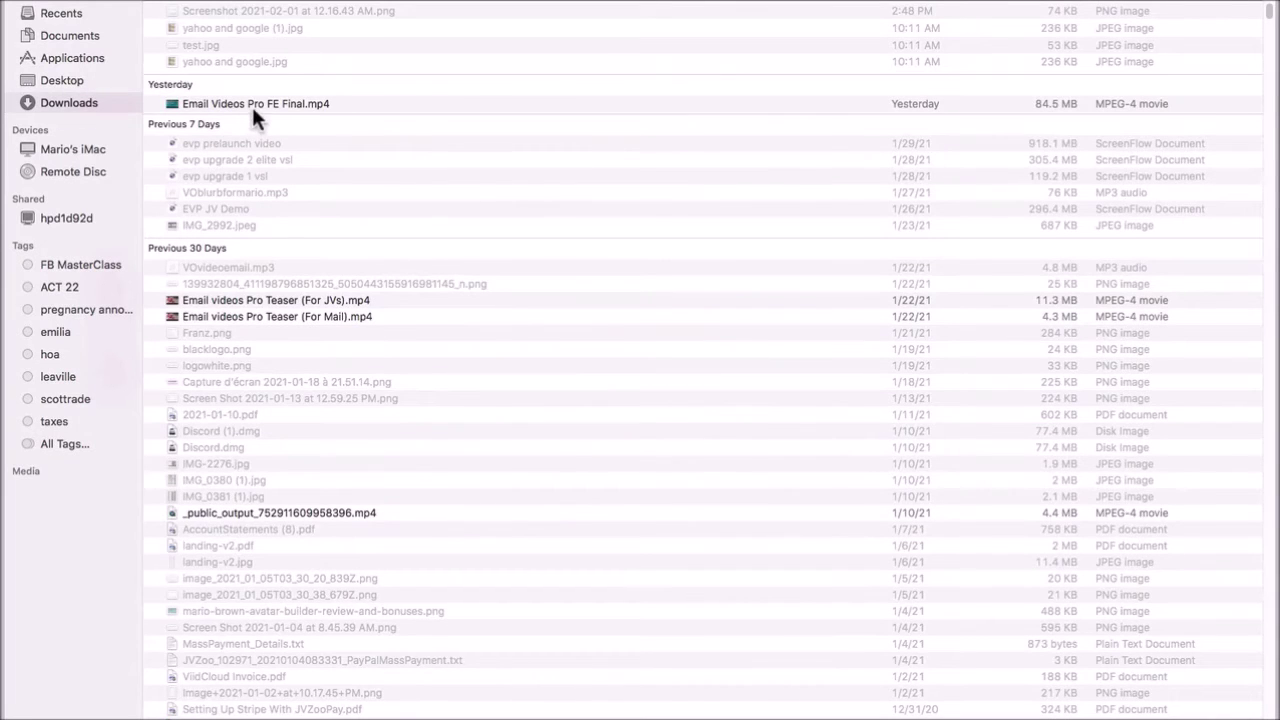
{"action": "left_click", "coordinate": [246, 316]}
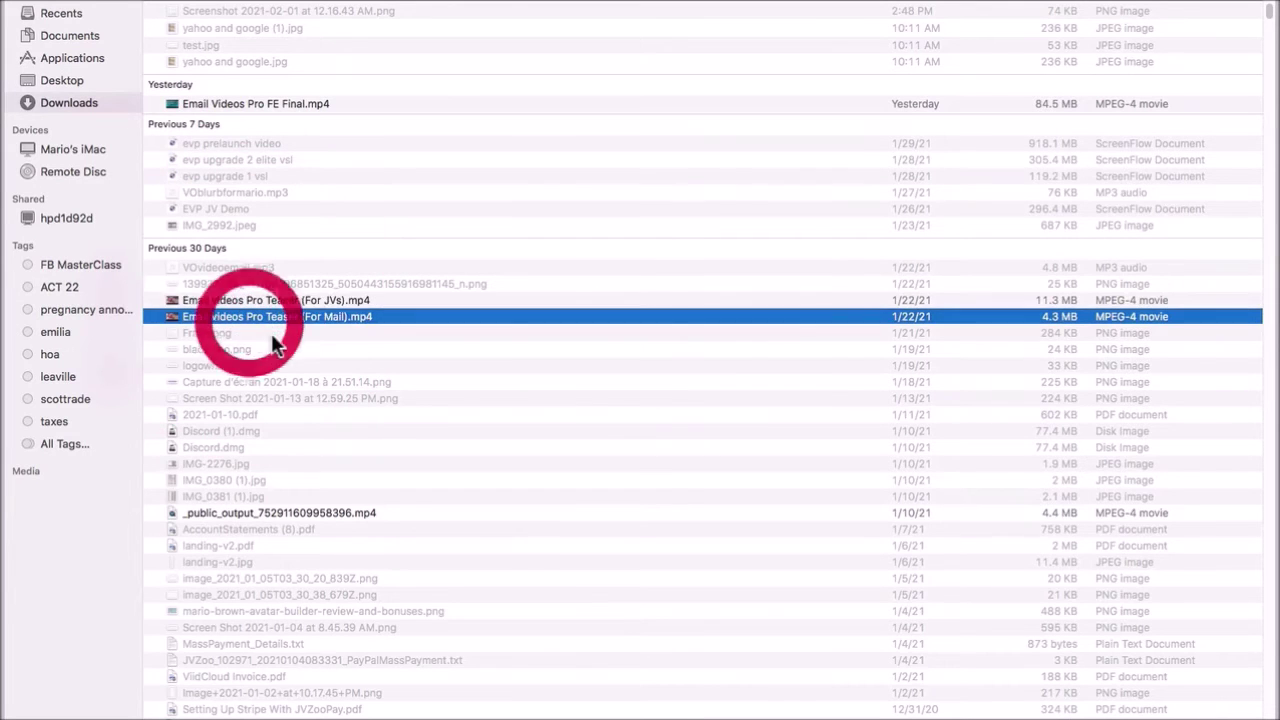
{"action": "key", "text": "Return"}
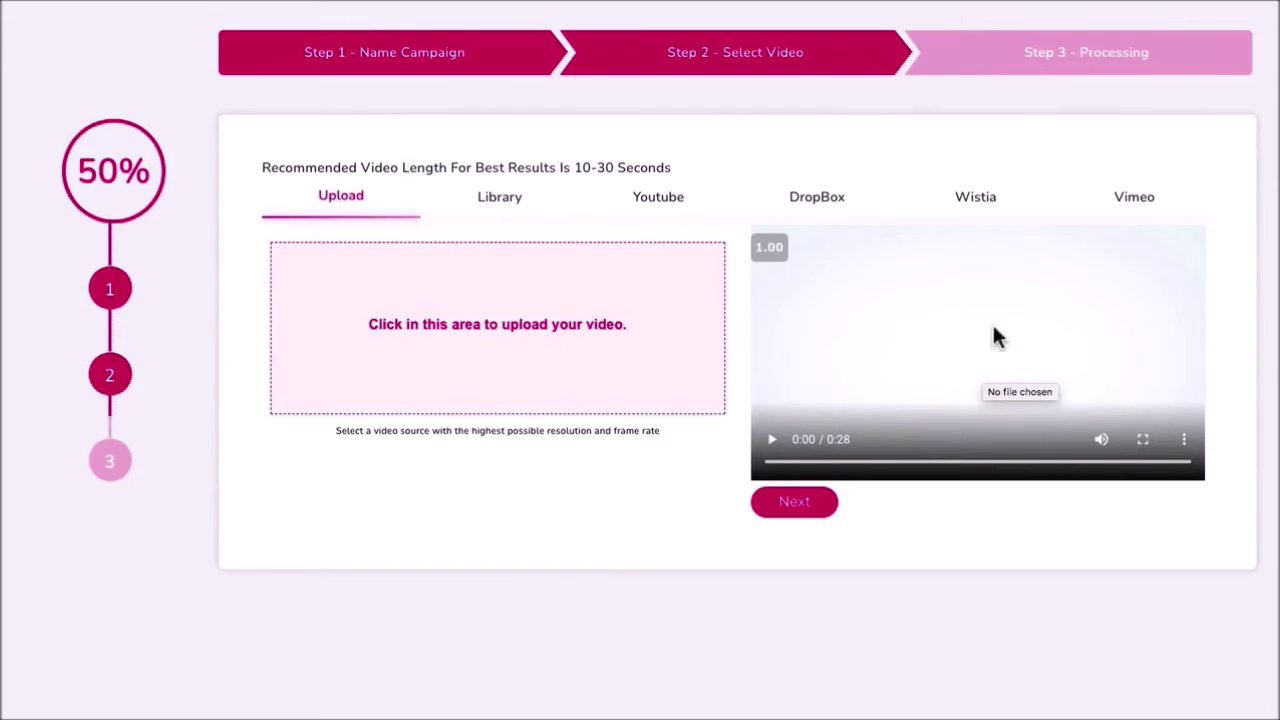
Preview the uploaded video, skipping ahead to about 0:11, then proceed to processing
{"action": "left_click", "coordinate": [771, 440]}
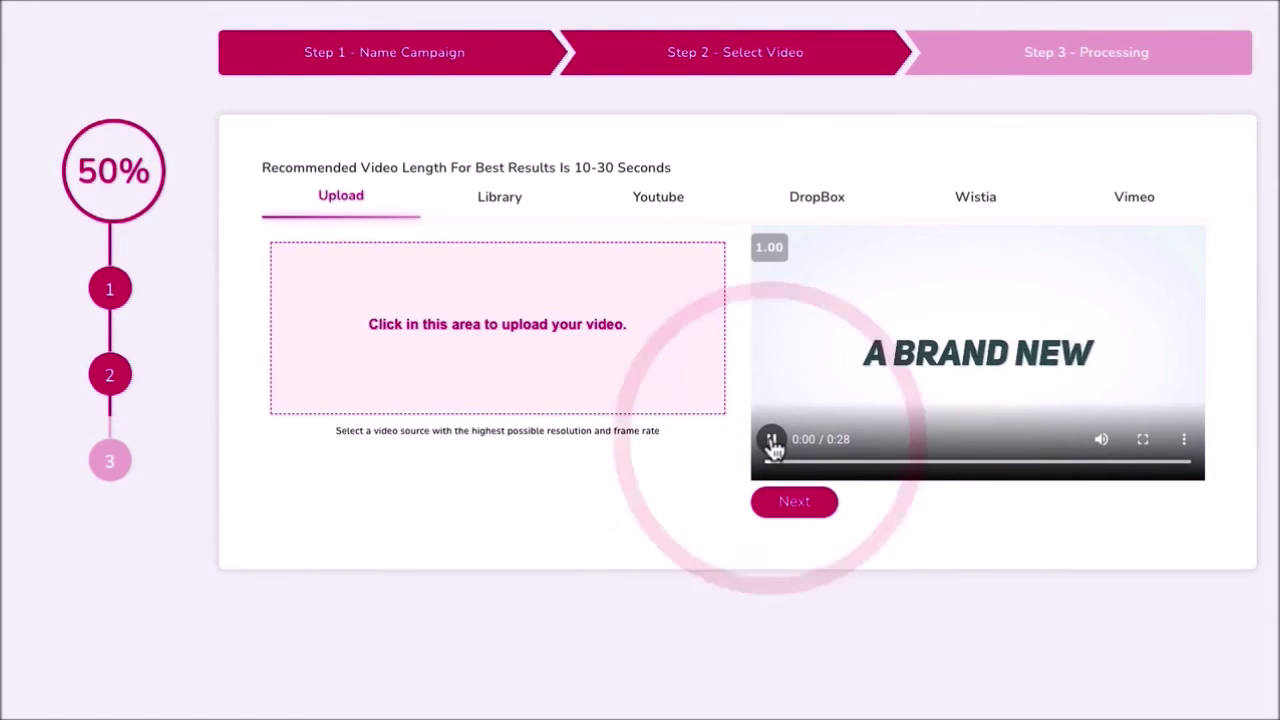
{"action": "left_click", "coordinate": [771, 442]}
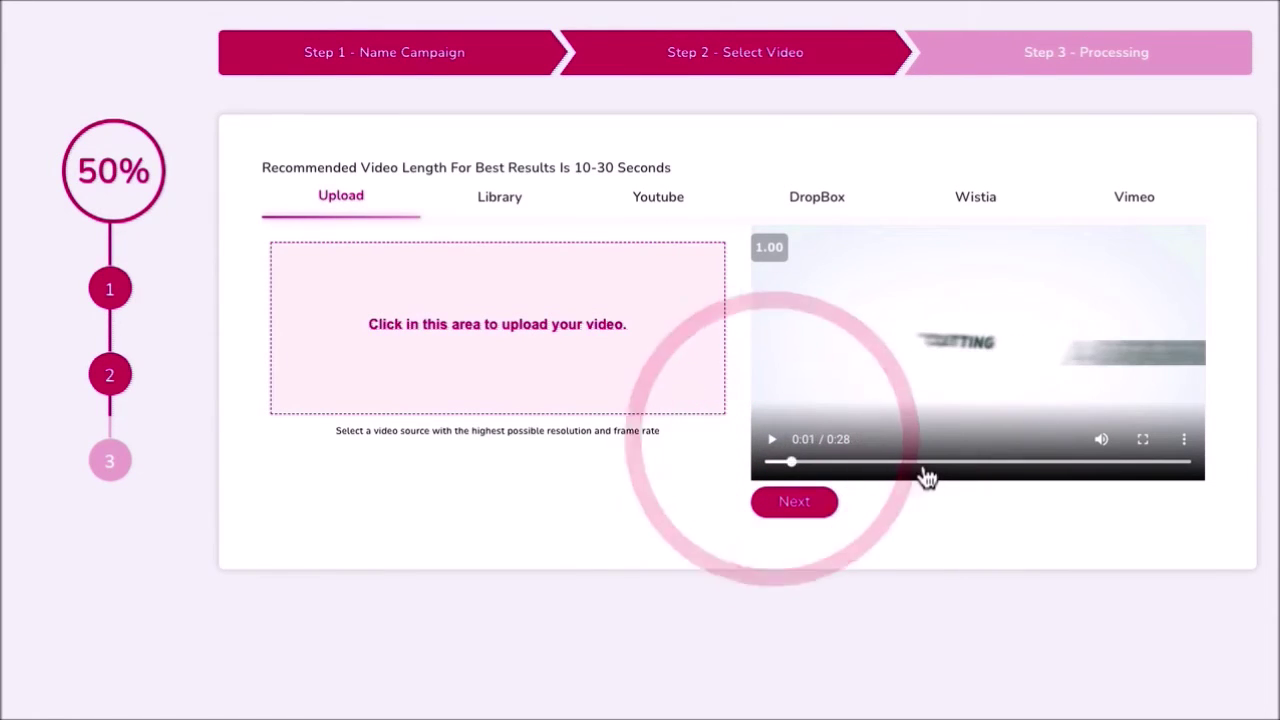
{"action": "left_click", "coordinate": [920, 463]}
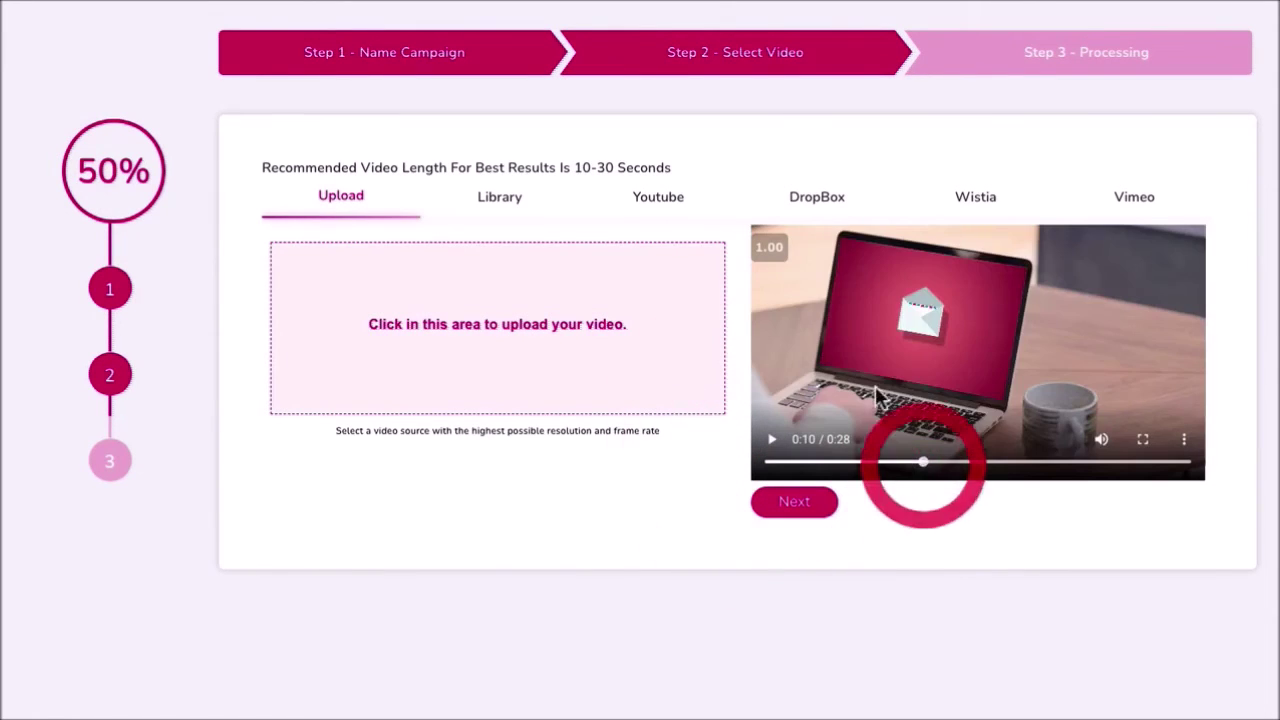
{"action": "left_click", "coordinate": [946, 465]}
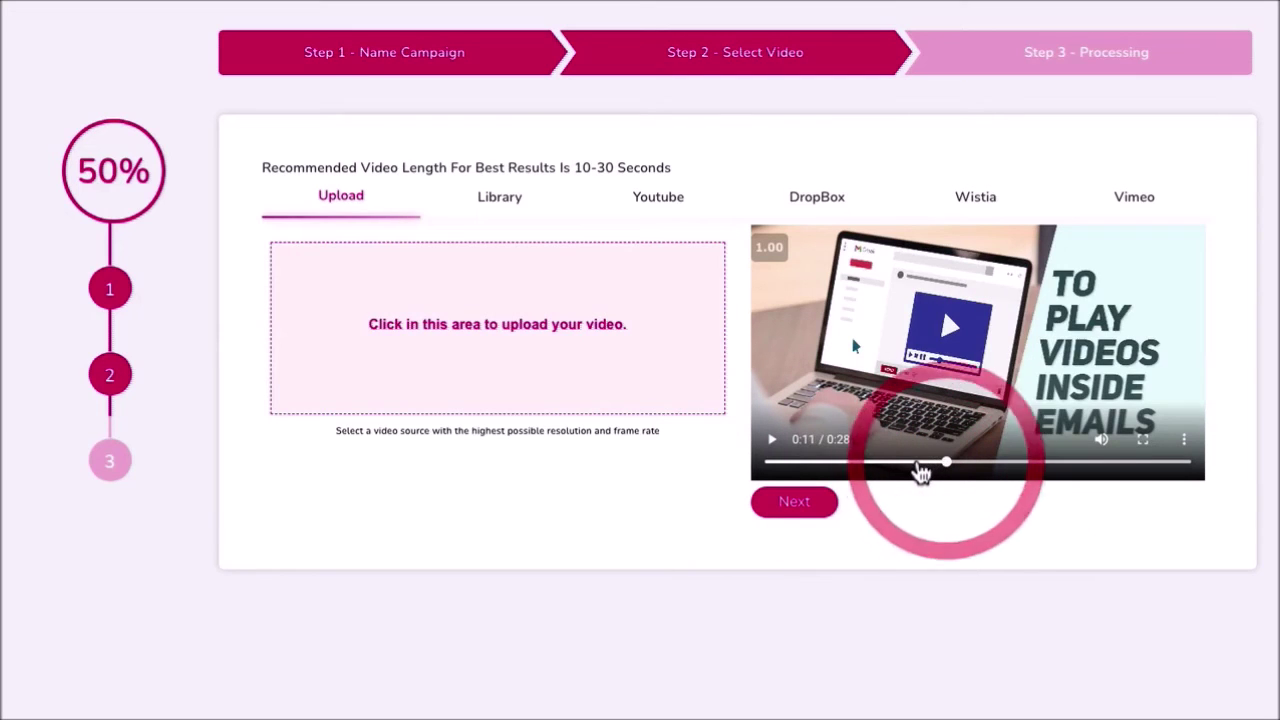
{"action": "left_click", "coordinate": [793, 512]}
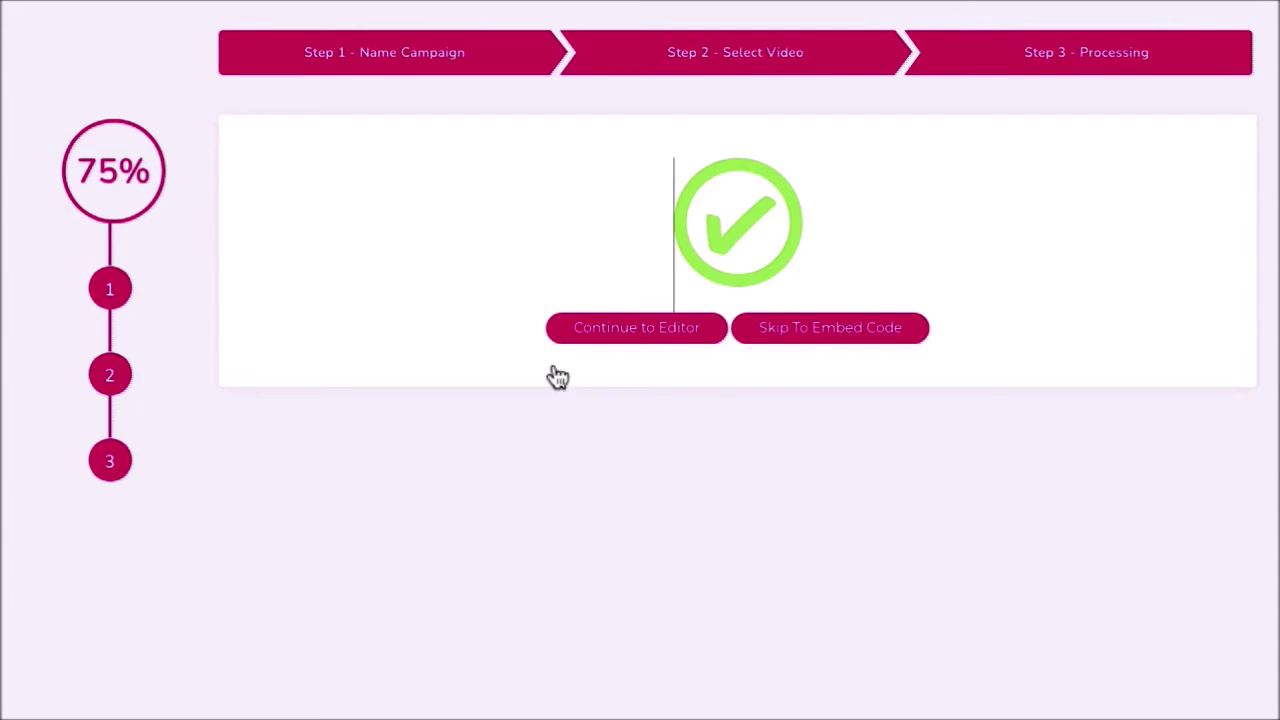
Play the processed video in the editor, then skip to its email embed settings
{"action": "left_click", "coordinate": [621, 334]}
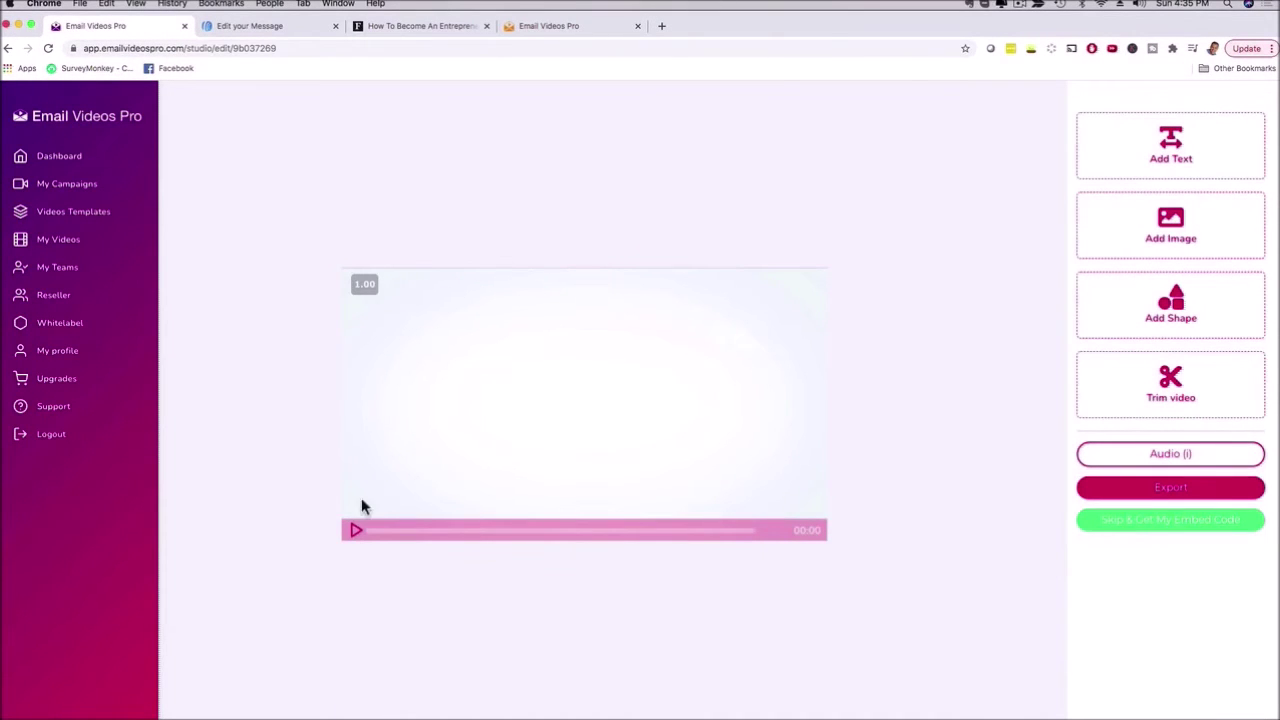
{"action": "left_click", "coordinate": [357, 533]}
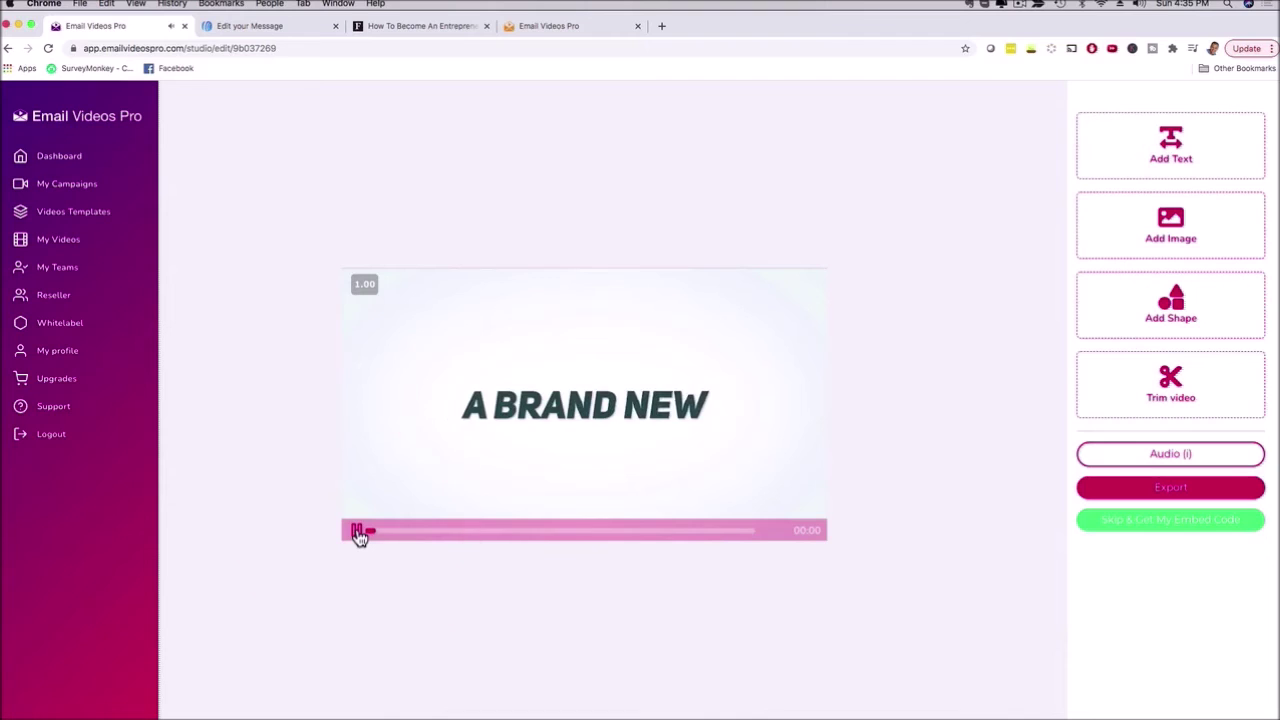
{"action": "left_click", "coordinate": [358, 531]}
{"action": "left_click", "coordinate": [443, 528]}
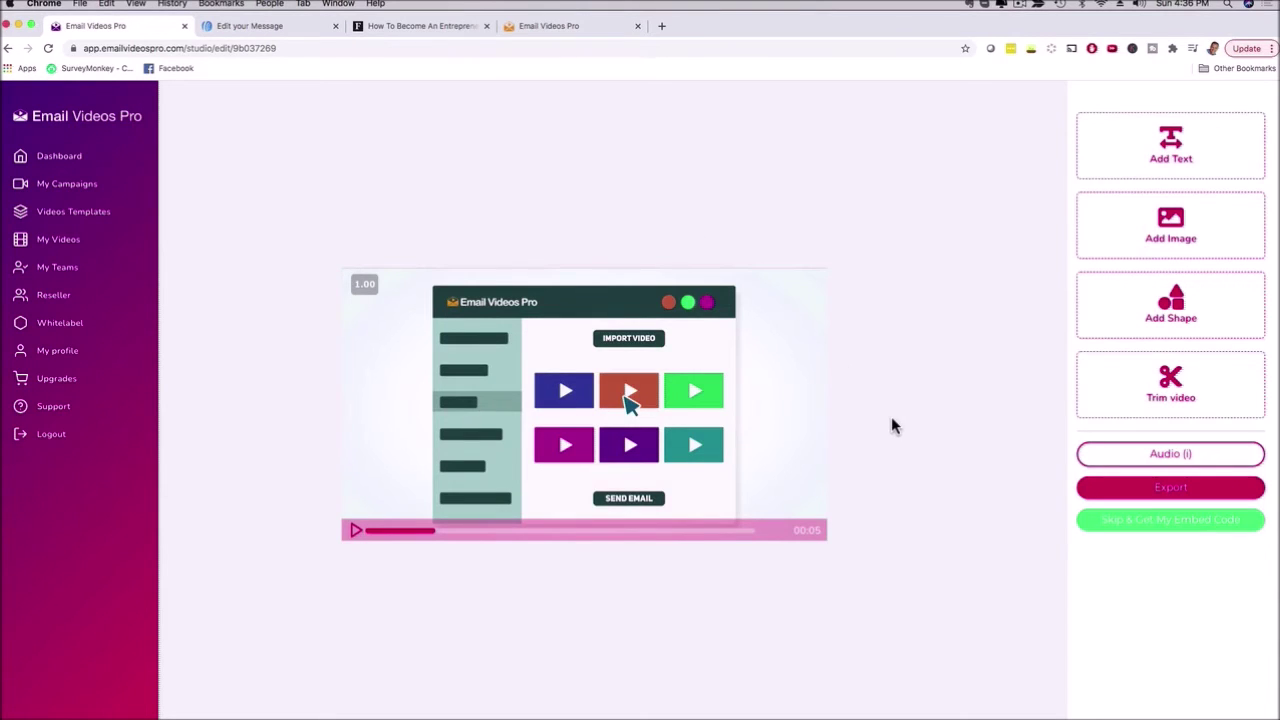
{"action": "left_click", "coordinate": [1158, 527]}
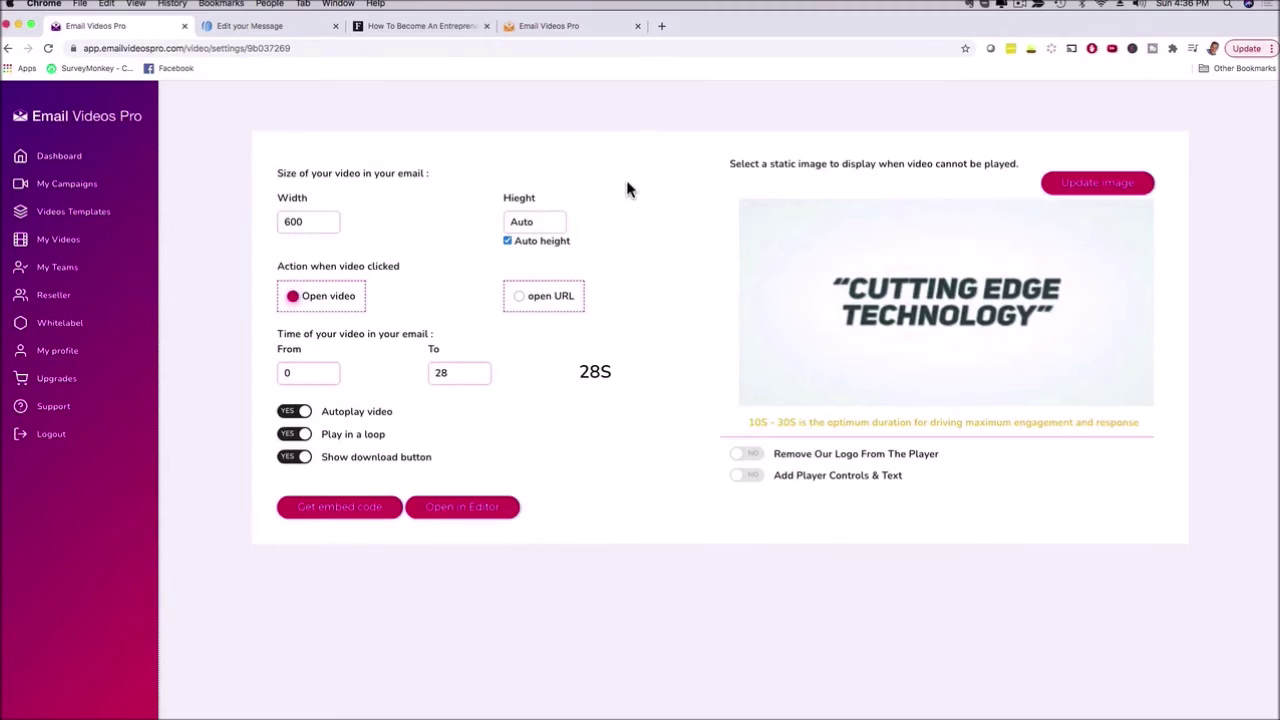
Generate the video's HTML email embed code from its settings page
{"action": "left_click", "coordinate": [330, 508]}
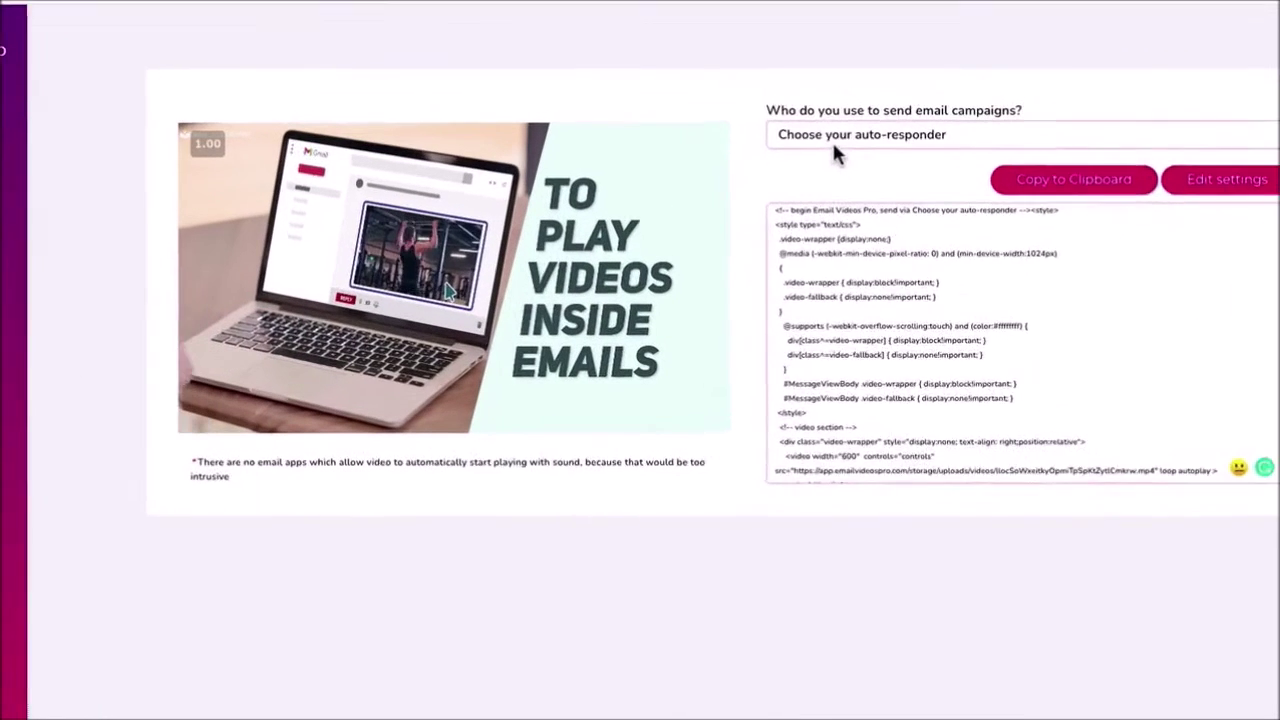
Choose AWeber as the auto-responder and copy the AWeber embed code to the clipboard
{"action": "left_click", "coordinate": [834, 146]}
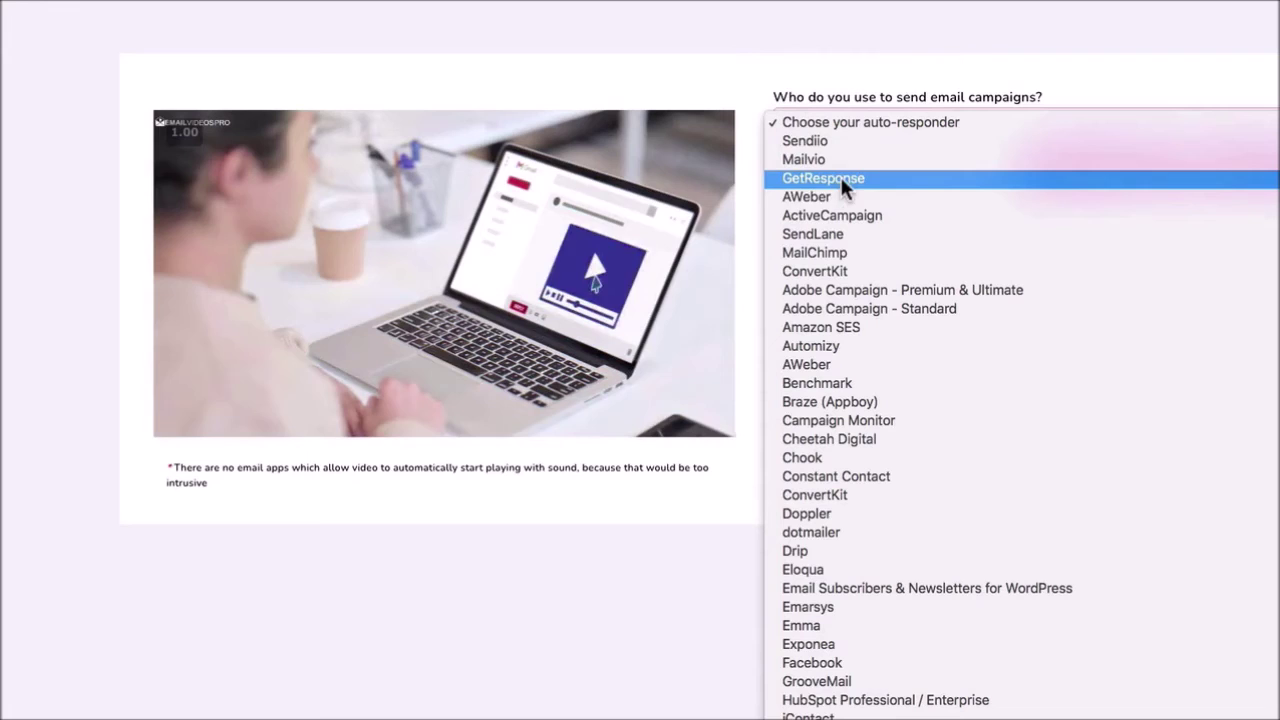
{"action": "left_click", "coordinate": [815, 196]}
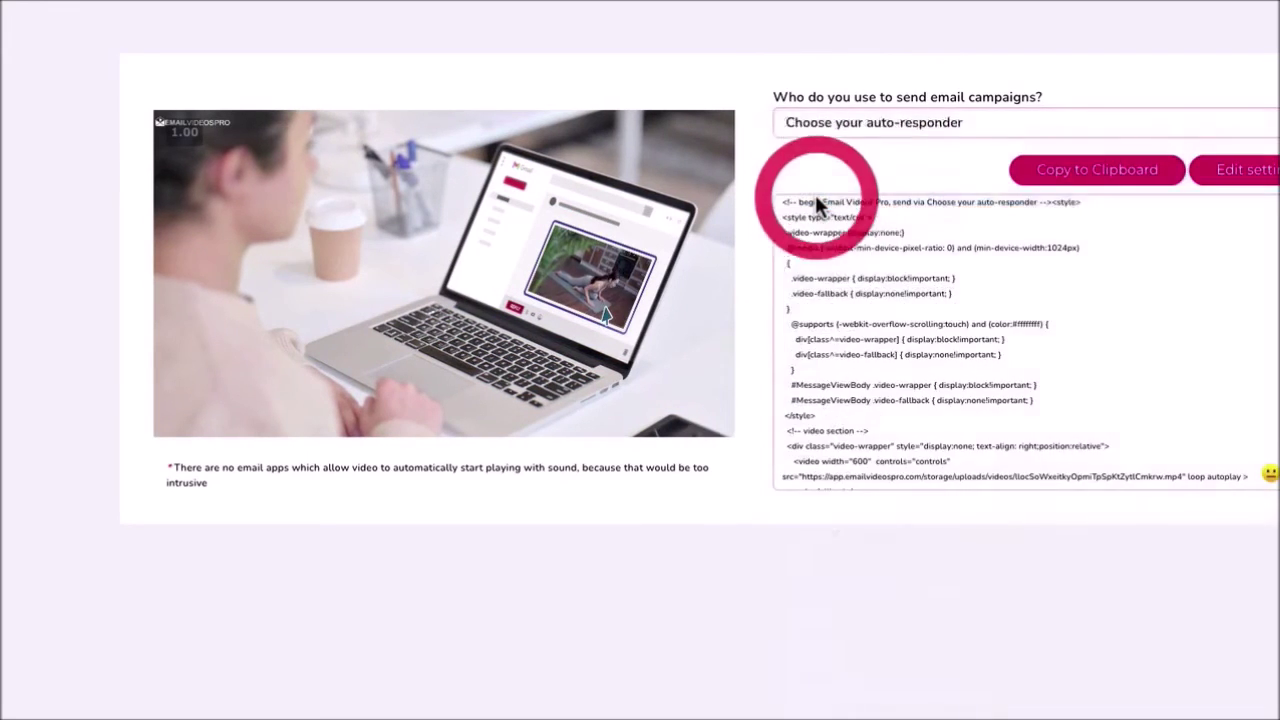
{"action": "left_click", "coordinate": [825, 119]}
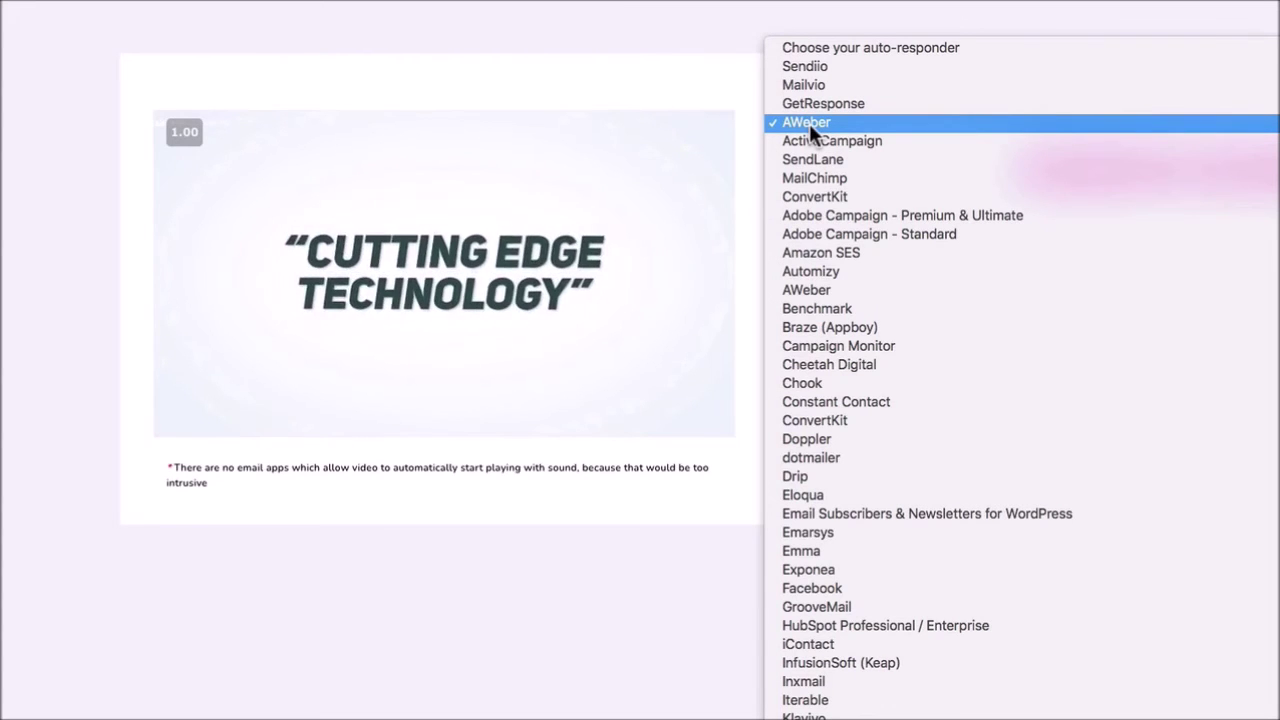
{"action": "left_click", "coordinate": [809, 123]}
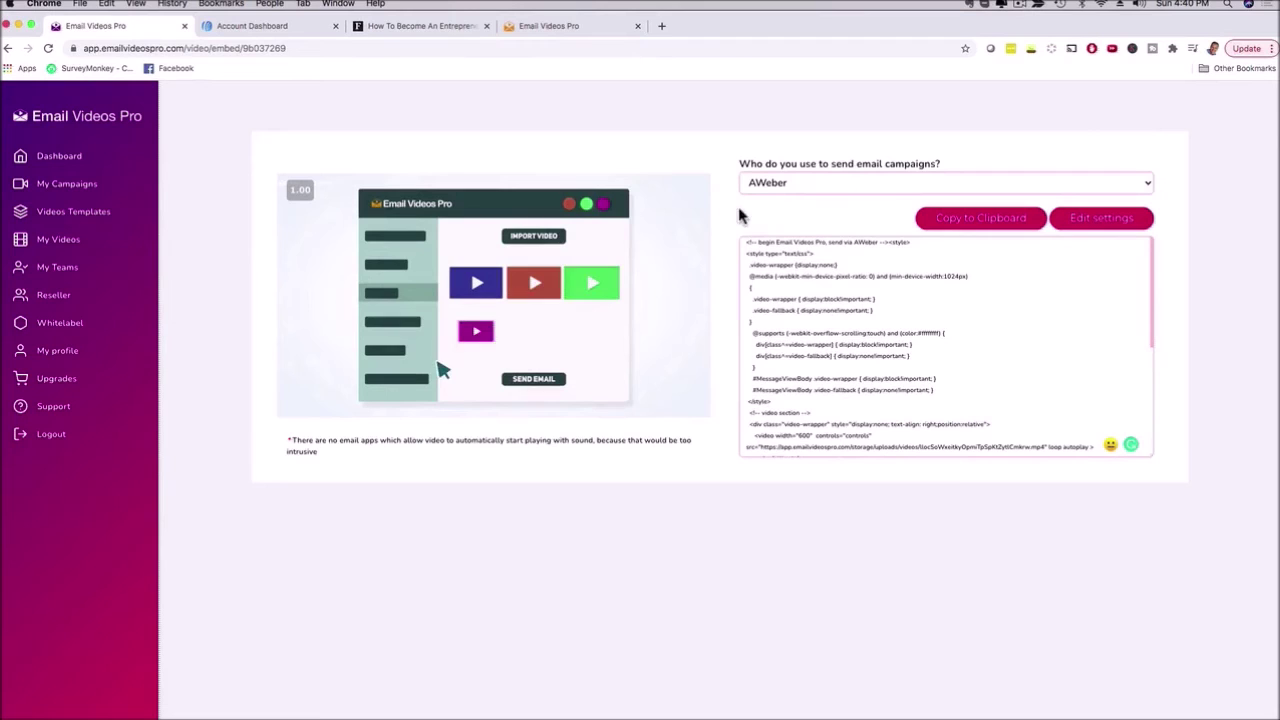
{"action": "left_click", "coordinate": [981, 228]}
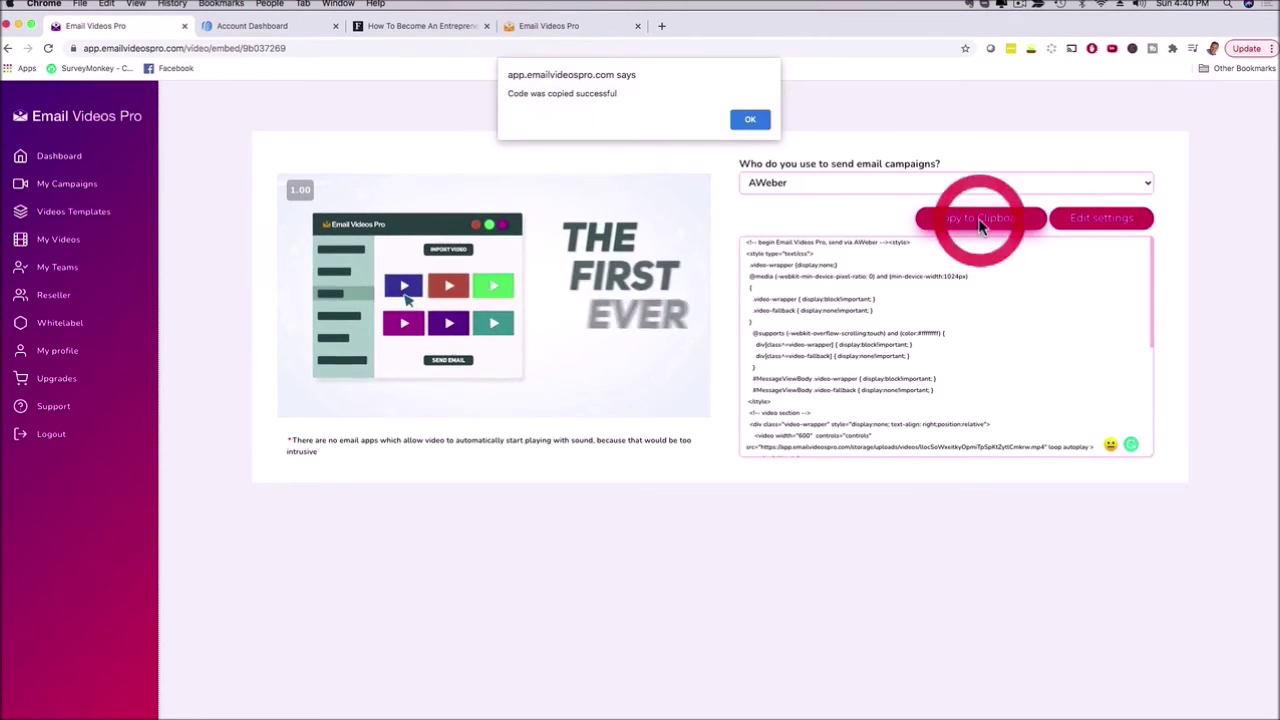
{"action": "left_click", "coordinate": [749, 118]}
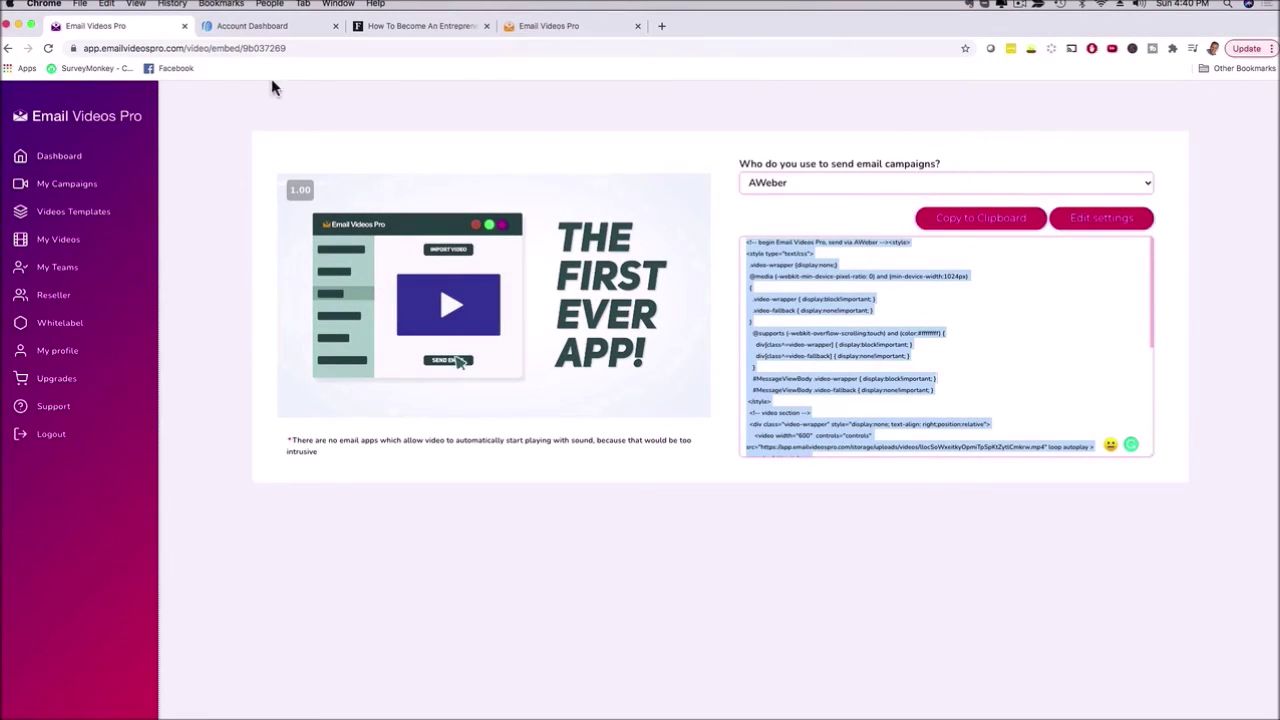
{"action": "left_click", "coordinate": [250, 27]}
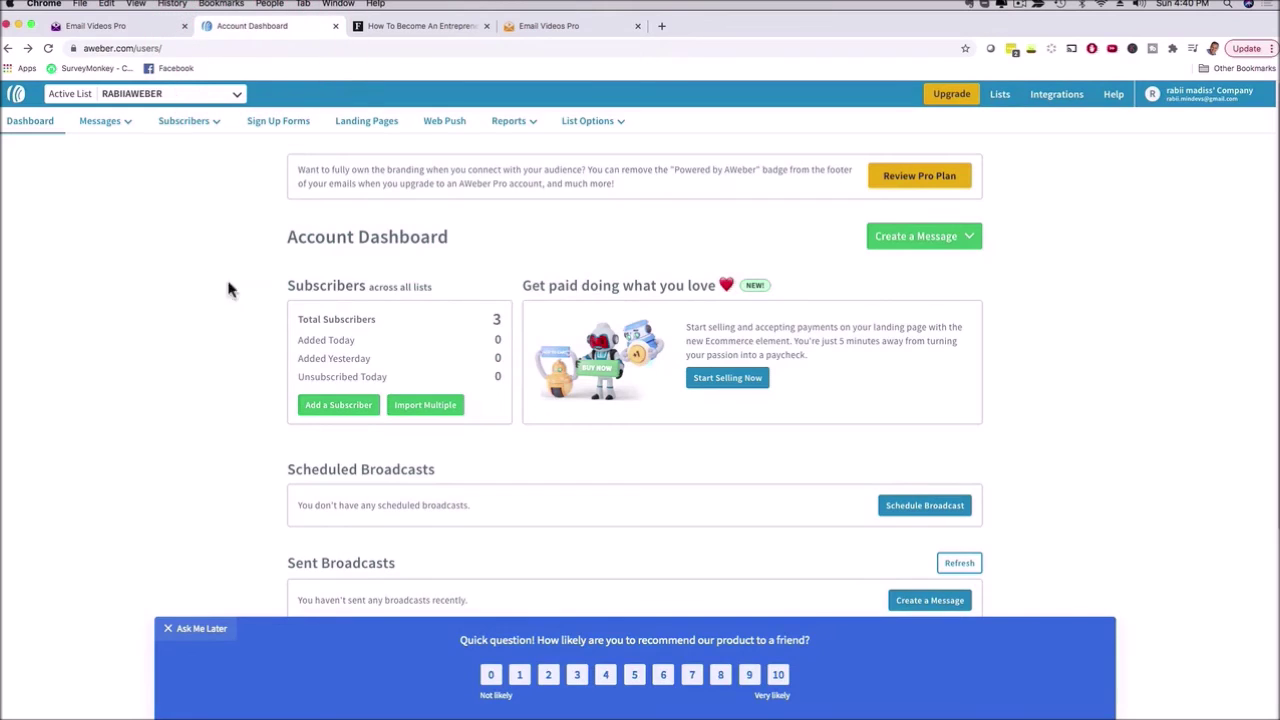
Start a drag-and-drop AWeber message and copy the Forbes article's startup paragraph
{"action": "left_click", "coordinate": [922, 240]}
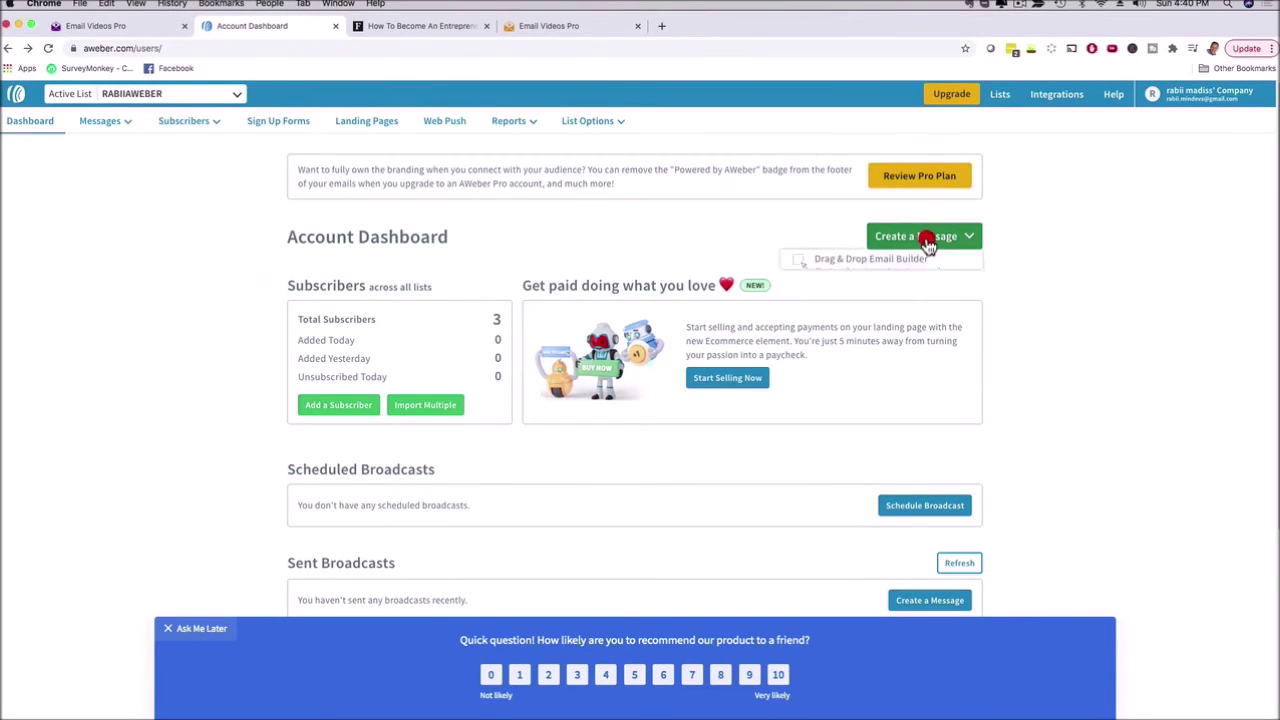
{"action": "left_click", "coordinate": [860, 274]}
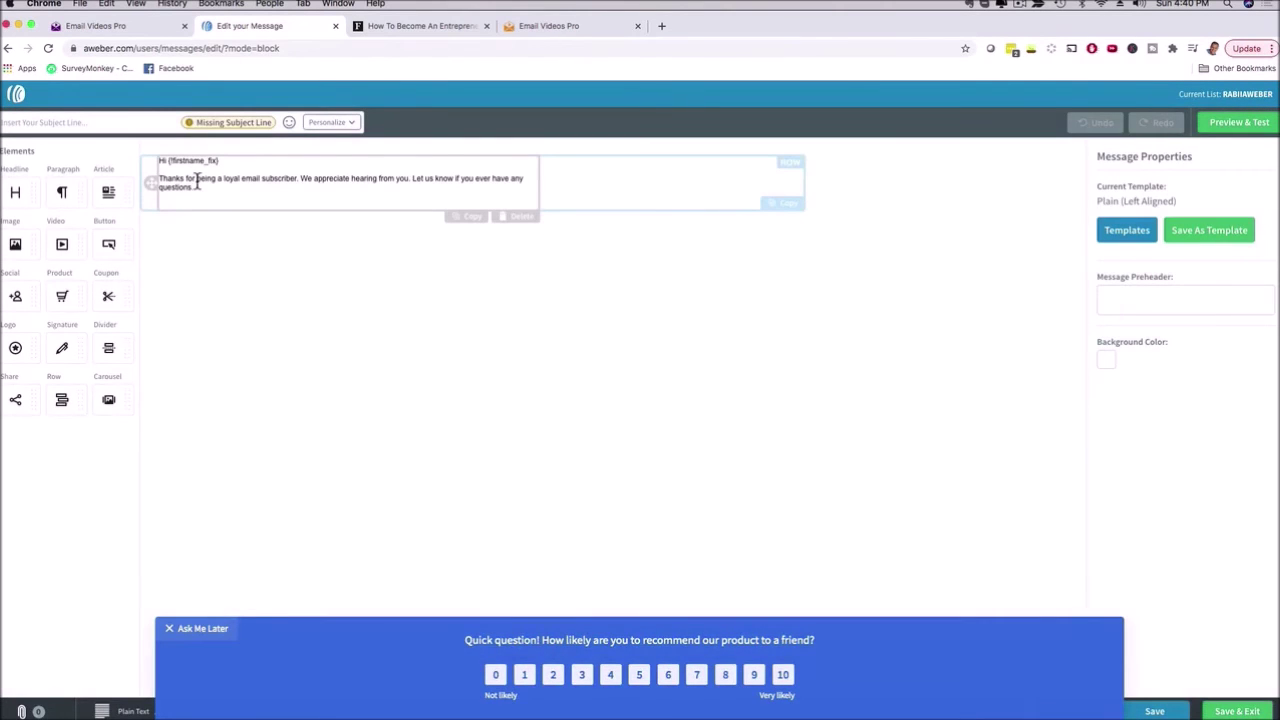
{"action": "left_click", "coordinate": [388, 27]}
{"action": "left_click", "coordinate": [507, 352]}
{"action": "left_click_drag", "start_coordinate": [531, 523], "coordinate": [380, 436]}
{"action": "key", "text": "super+c"}
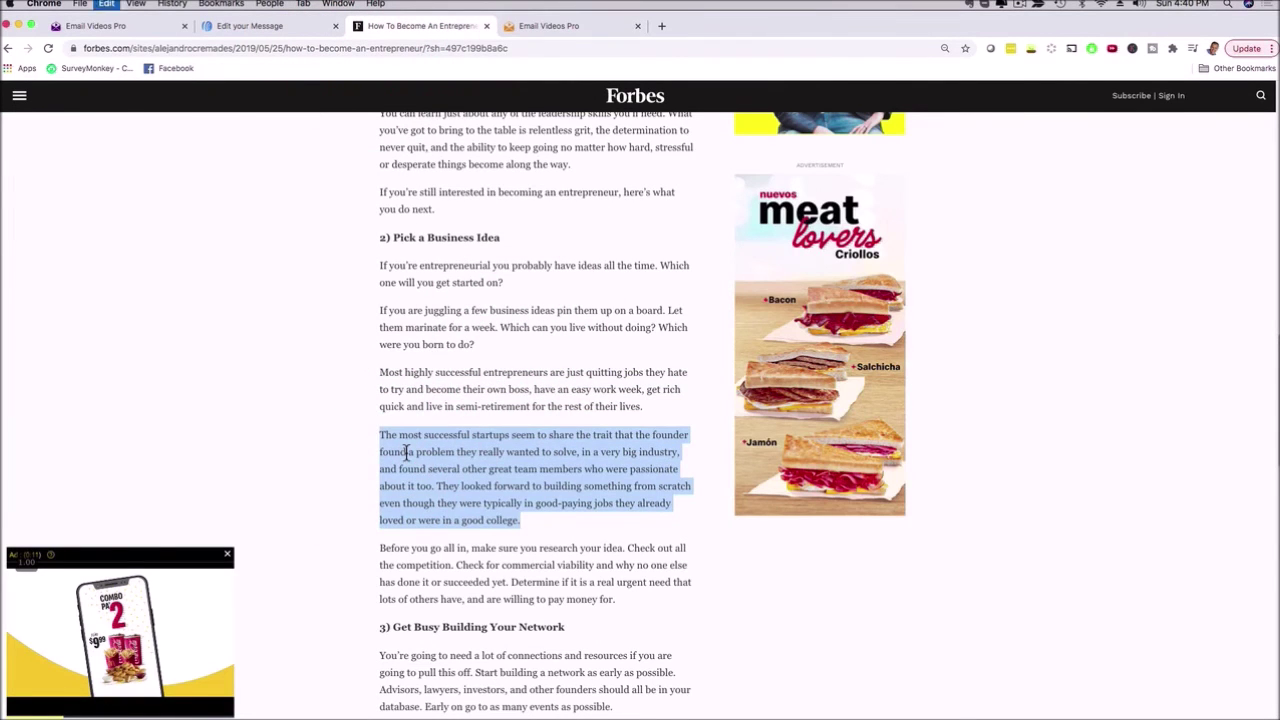
Replace the message's greeting and thank-you text with the pasted Forbes paragraph
{"action": "left_click", "coordinate": [237, 26]}
{"action": "left_click", "coordinate": [234, 186]}
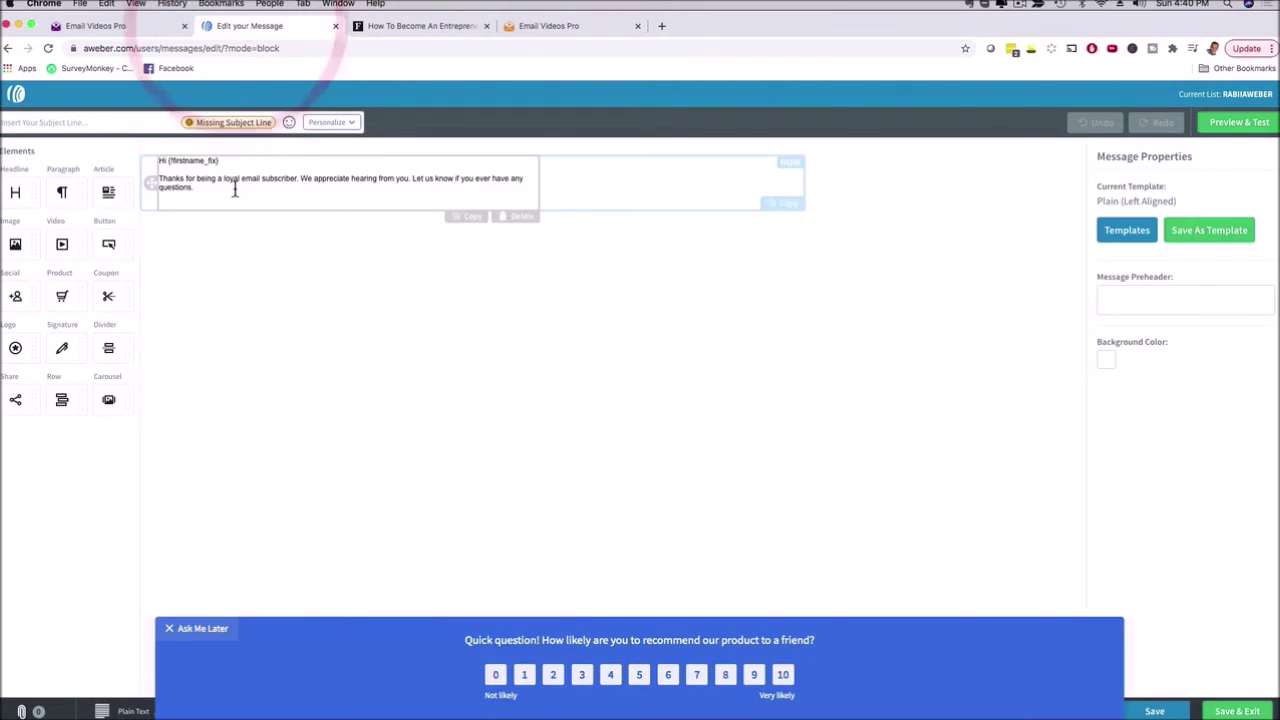
{"action": "left_click_drag", "start_coordinate": [172, 170], "coordinate": [149, 160]}
{"action": "key", "text": "super+v"}
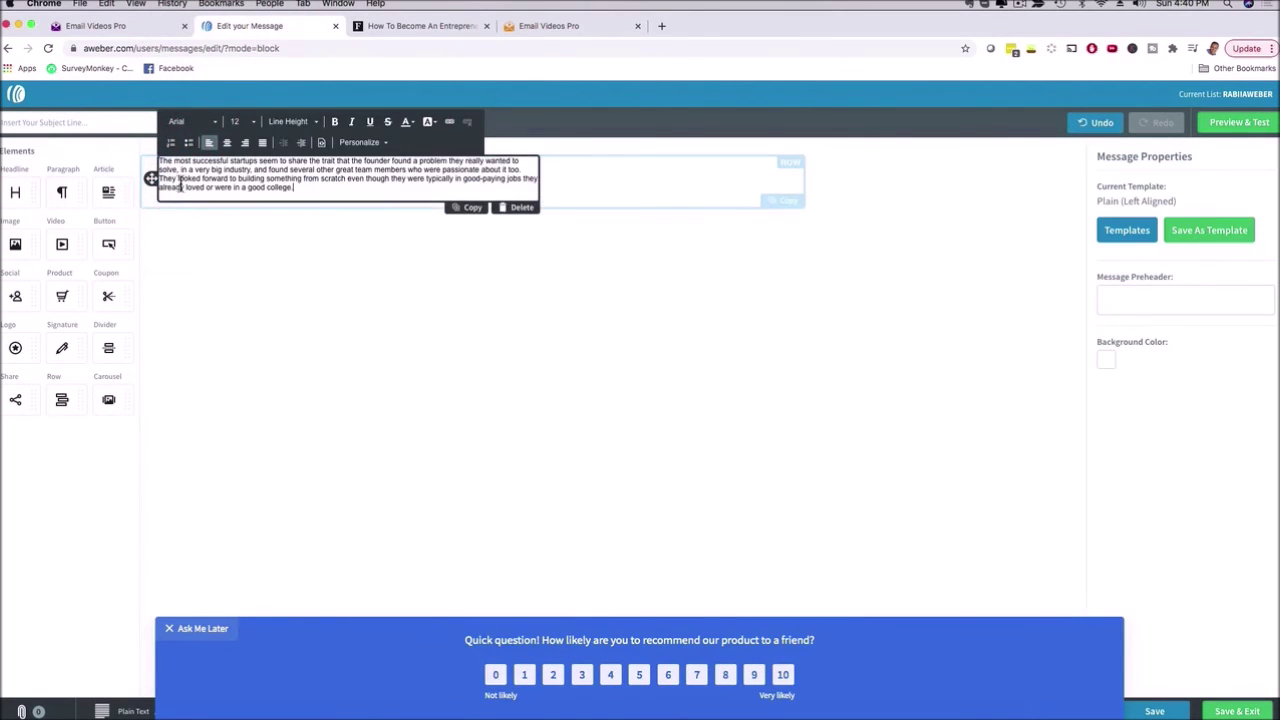
{"action": "left_click", "coordinate": [298, 291]}
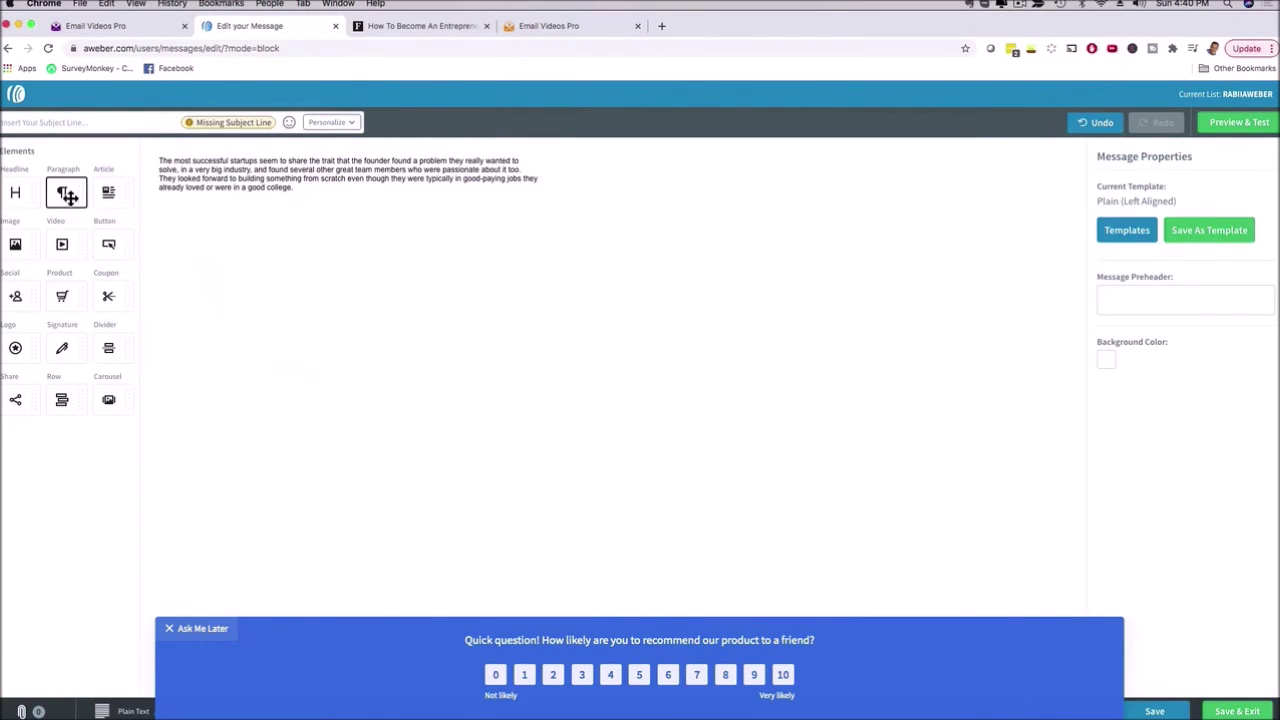
Add an empty Paragraph block below the text and recopy the video's AWeber embed code
{"action": "left_click_drag", "start_coordinate": [66, 195], "coordinate": [190, 205]}
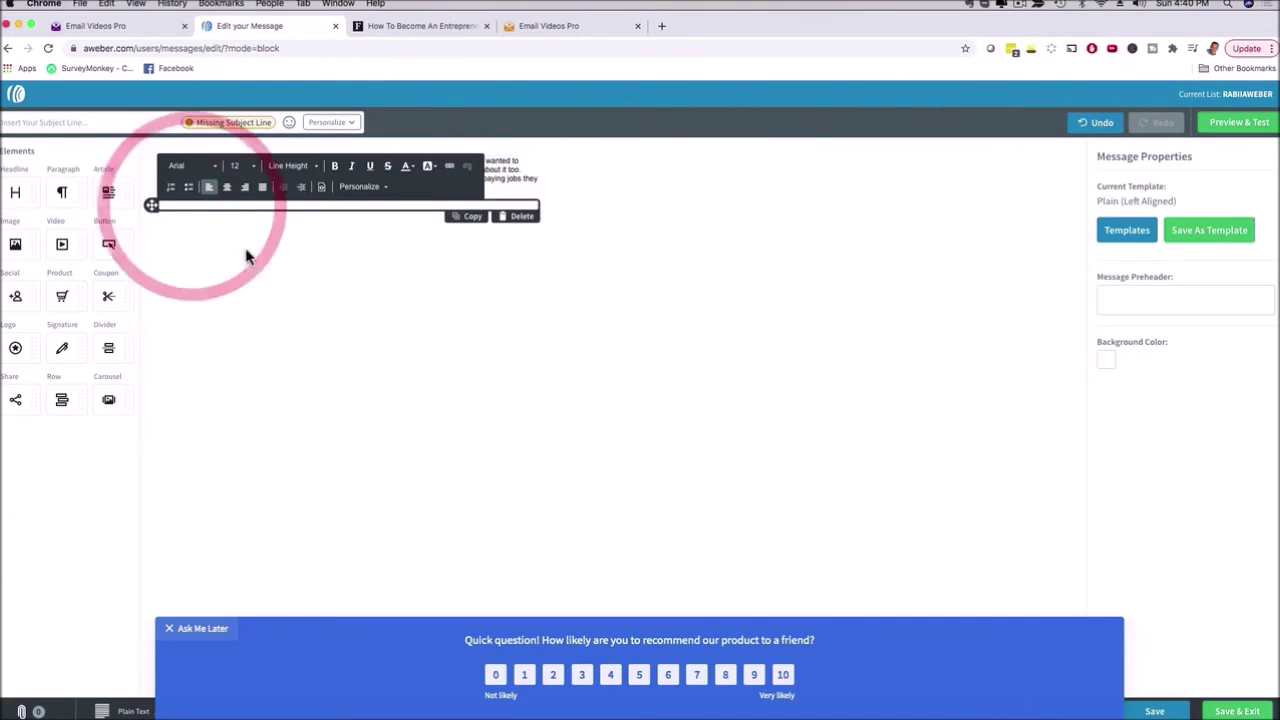
{"action": "left_click", "coordinate": [321, 186]}
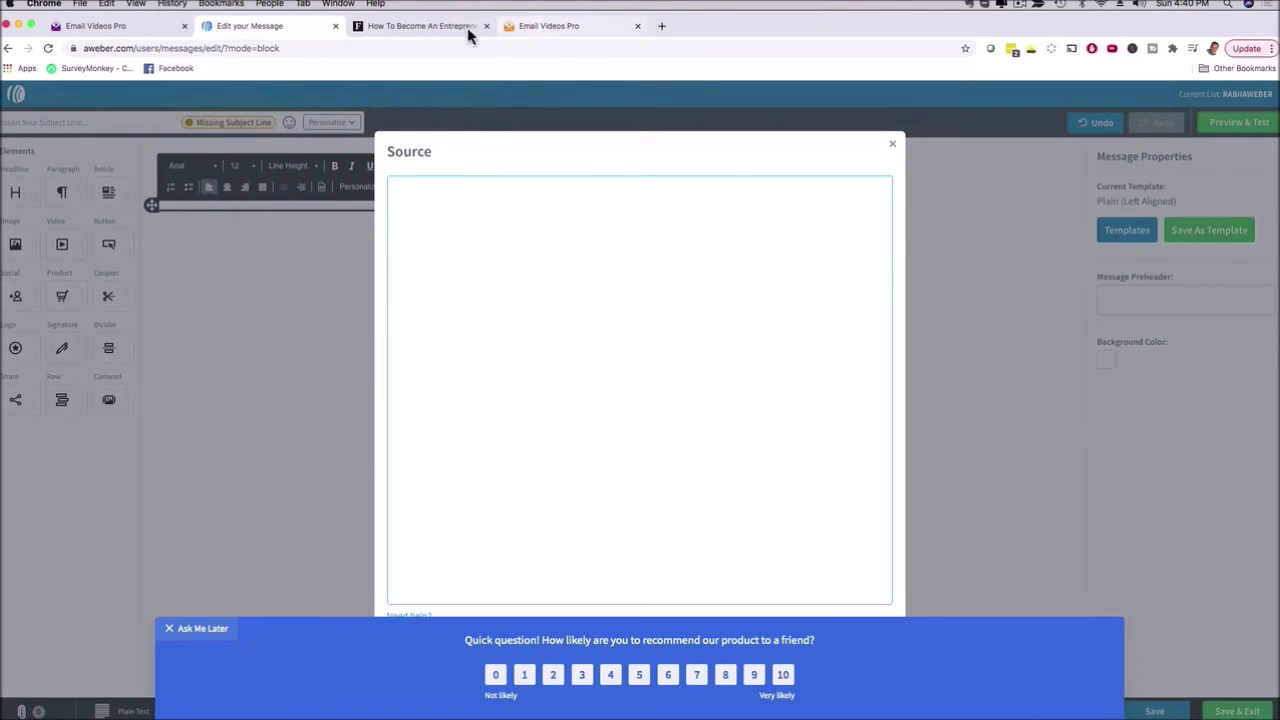
{"action": "left_click", "coordinate": [130, 30]}
{"action": "left_click", "coordinate": [940, 216]}
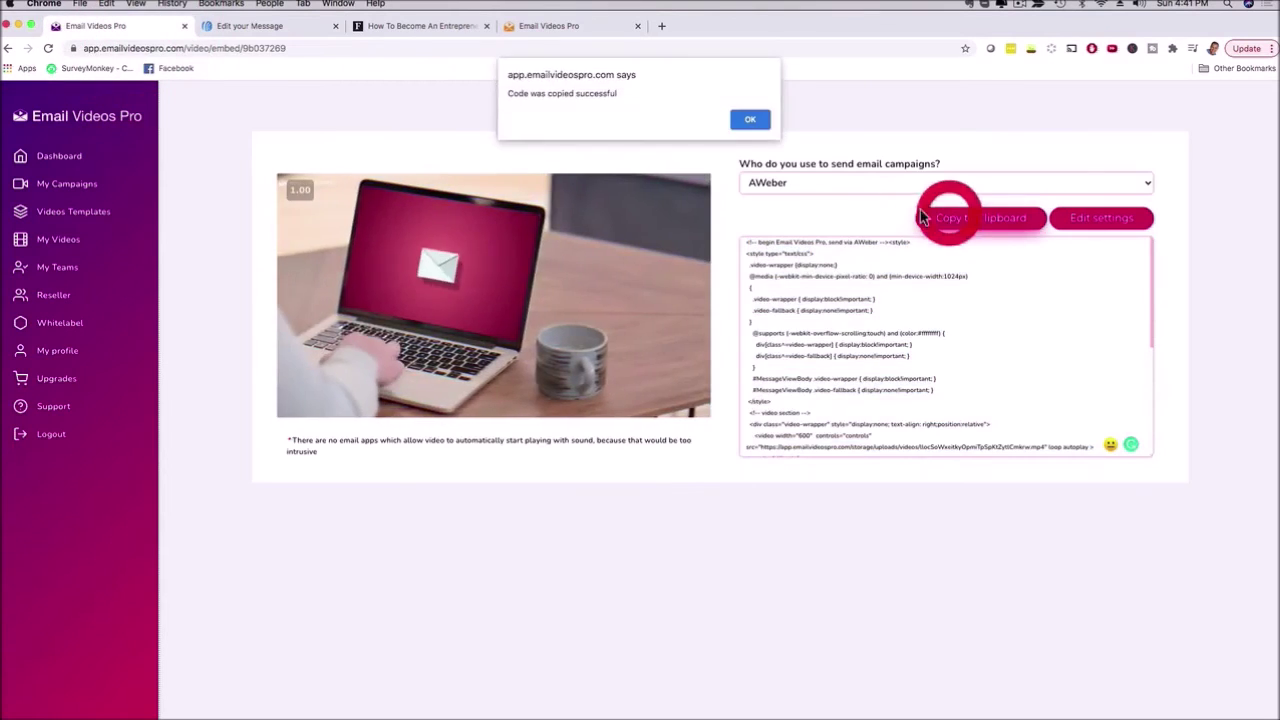
{"action": "left_click", "coordinate": [748, 120]}
{"action": "left_click", "coordinate": [262, 27]}
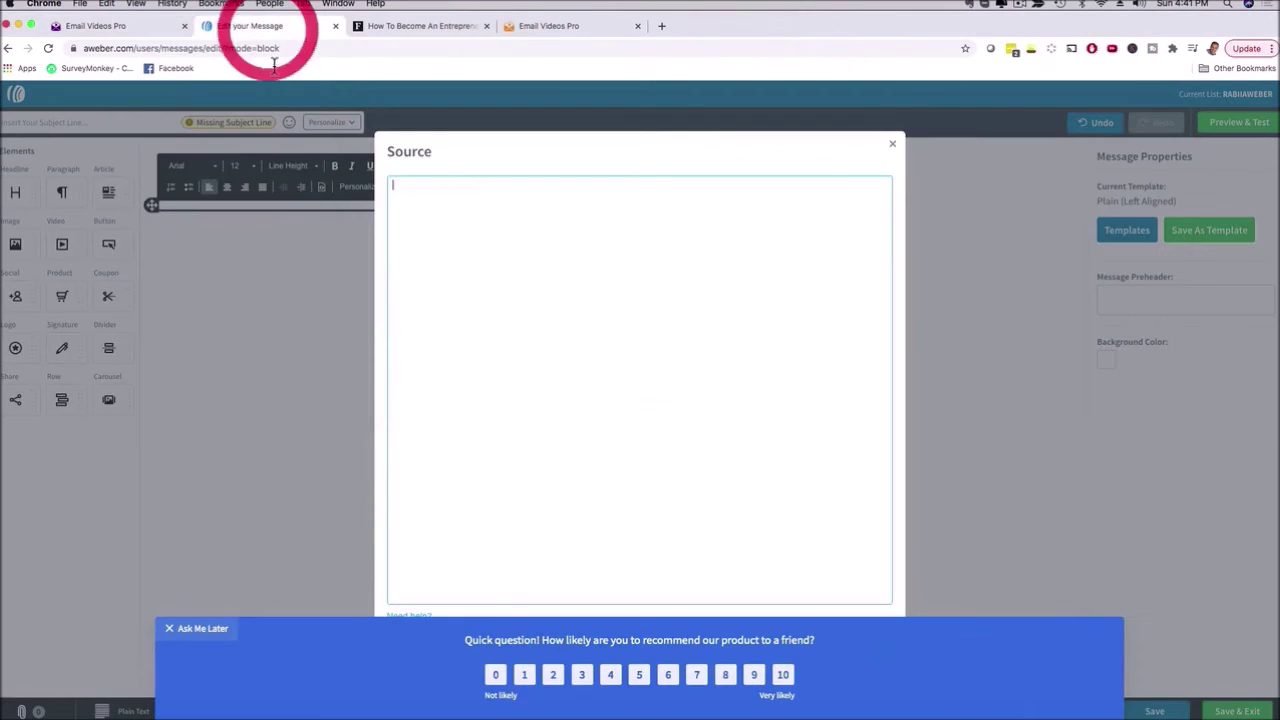
Paste the embed code into the block's source so the video appears in the message
{"action": "left_click", "coordinate": [458, 234]}
{"action": "key", "text": "super+v"}
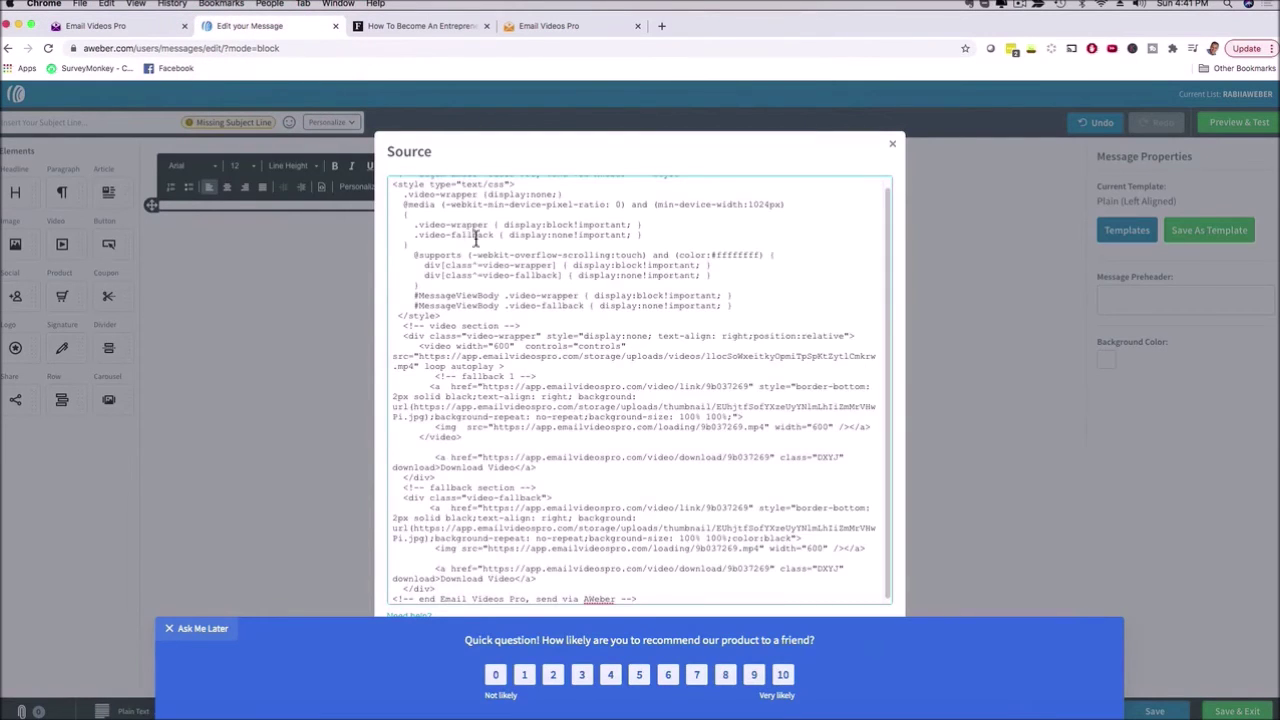
{"action": "left_click", "coordinate": [178, 628]}
{"action": "left_click", "coordinate": [872, 651]}
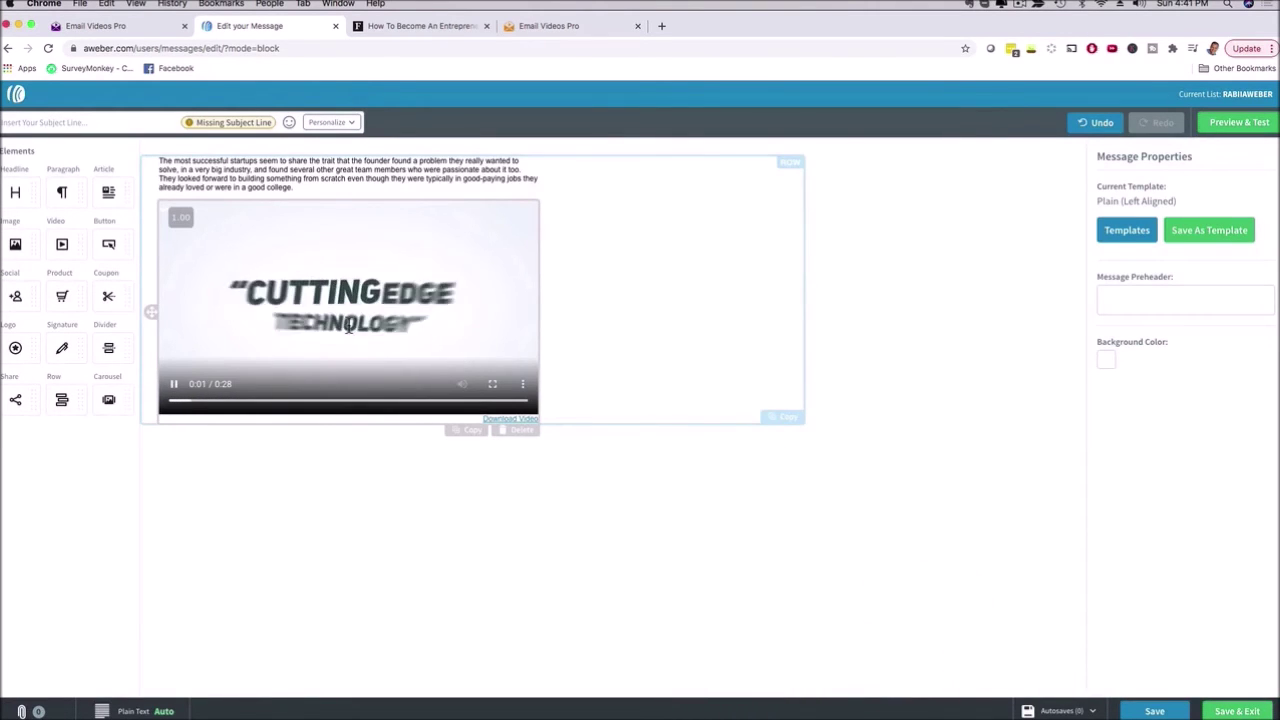
{"action": "left_click", "coordinate": [174, 384]}
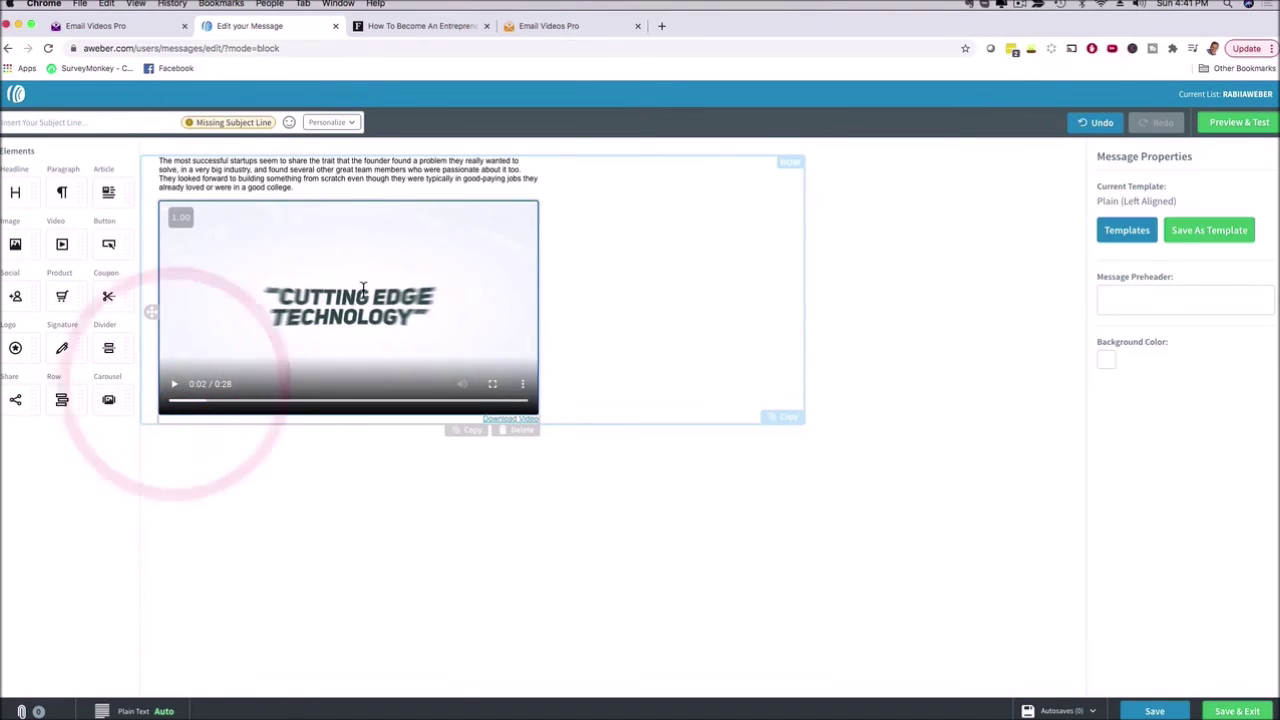
{"action": "left_click", "coordinate": [1226, 126]}
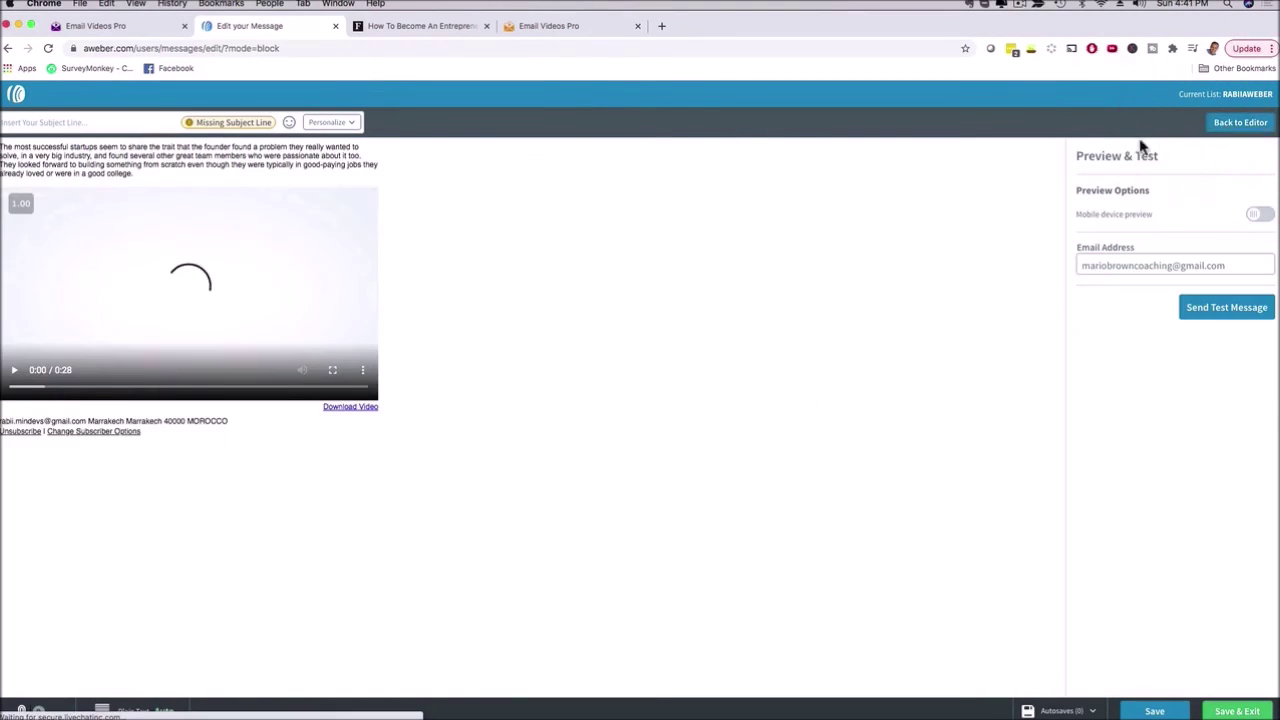
Copy the Mail inbox's address into AWeber's test Email Address field and send the test
{"action": "mouse_move", "coordinate": [746, 712]}
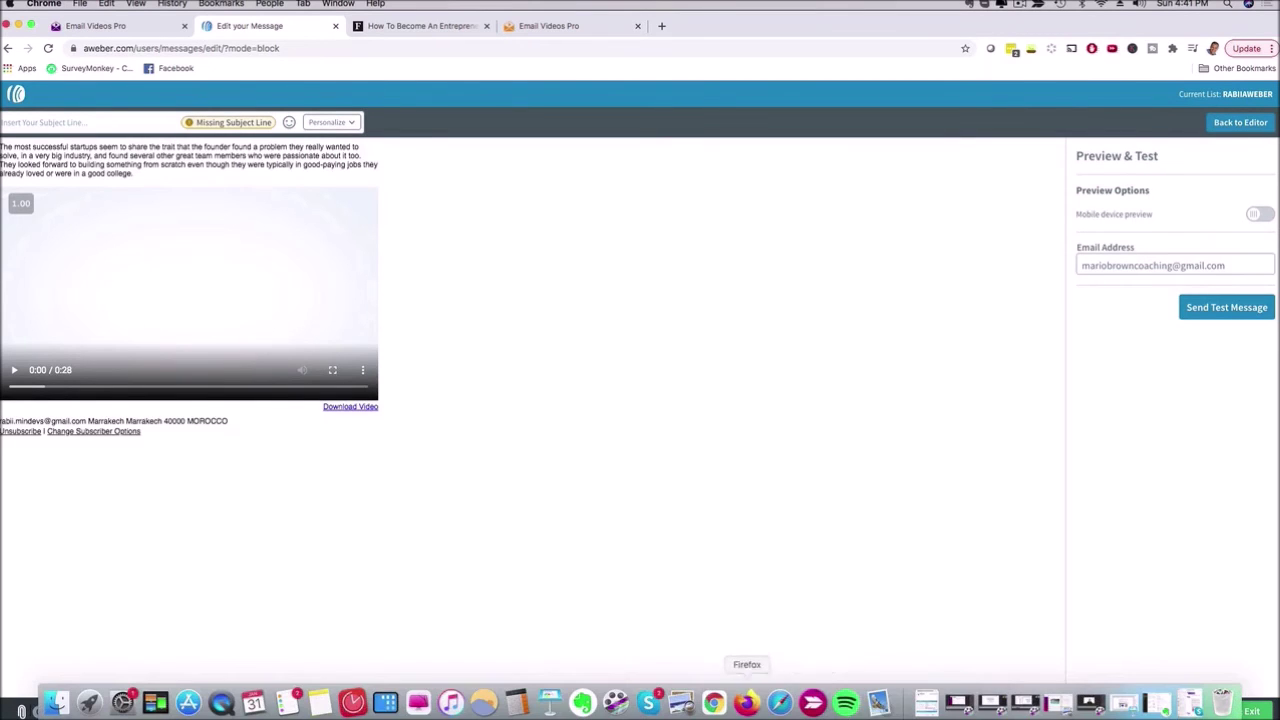
{"action": "left_click", "coordinate": [878, 705]}
{"action": "left_click", "coordinate": [568, 104]}
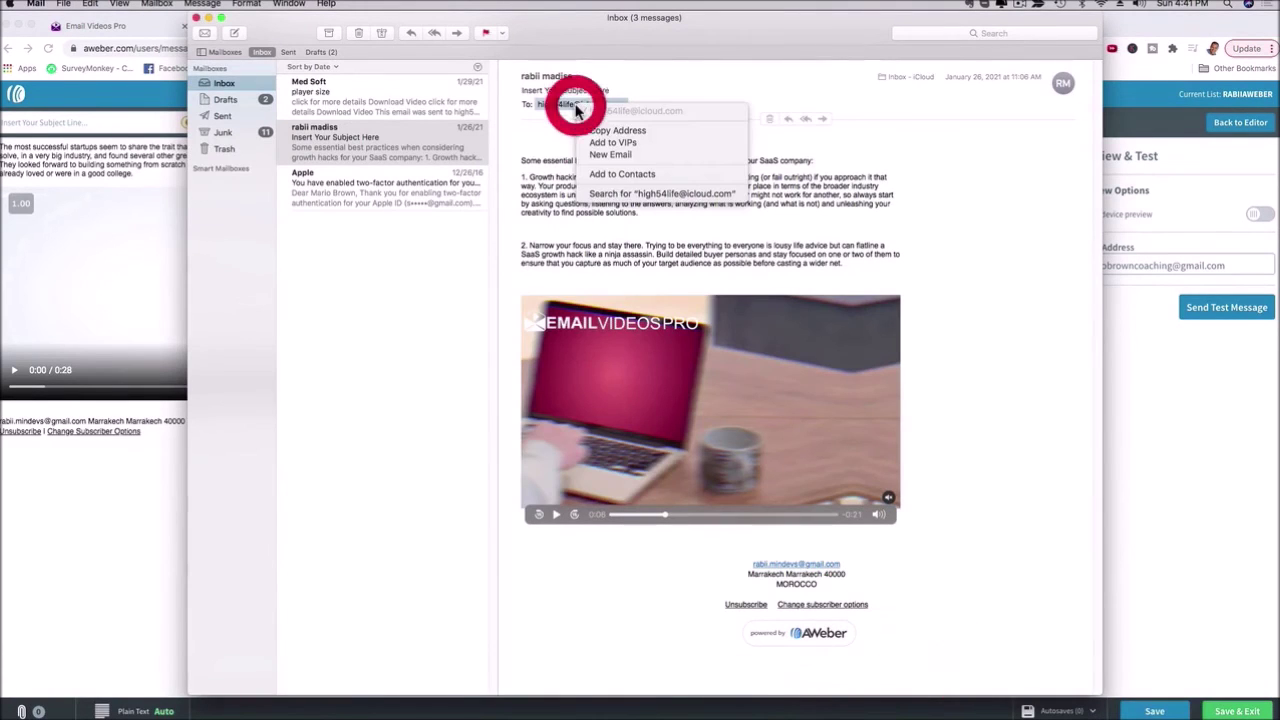
{"action": "left_click", "coordinate": [597, 131]}
{"action": "left_click", "coordinate": [1154, 400]}
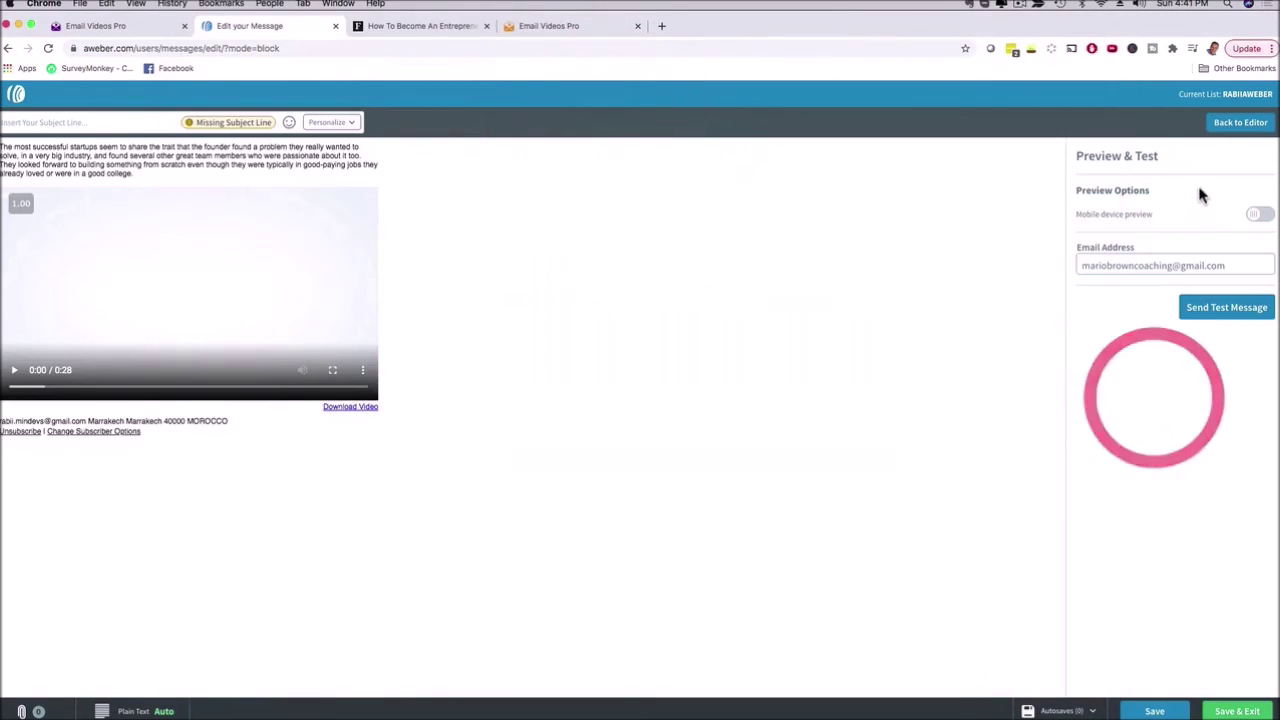
{"action": "left_click_drag", "start_coordinate": [1161, 260], "coordinate": [1077, 252]}
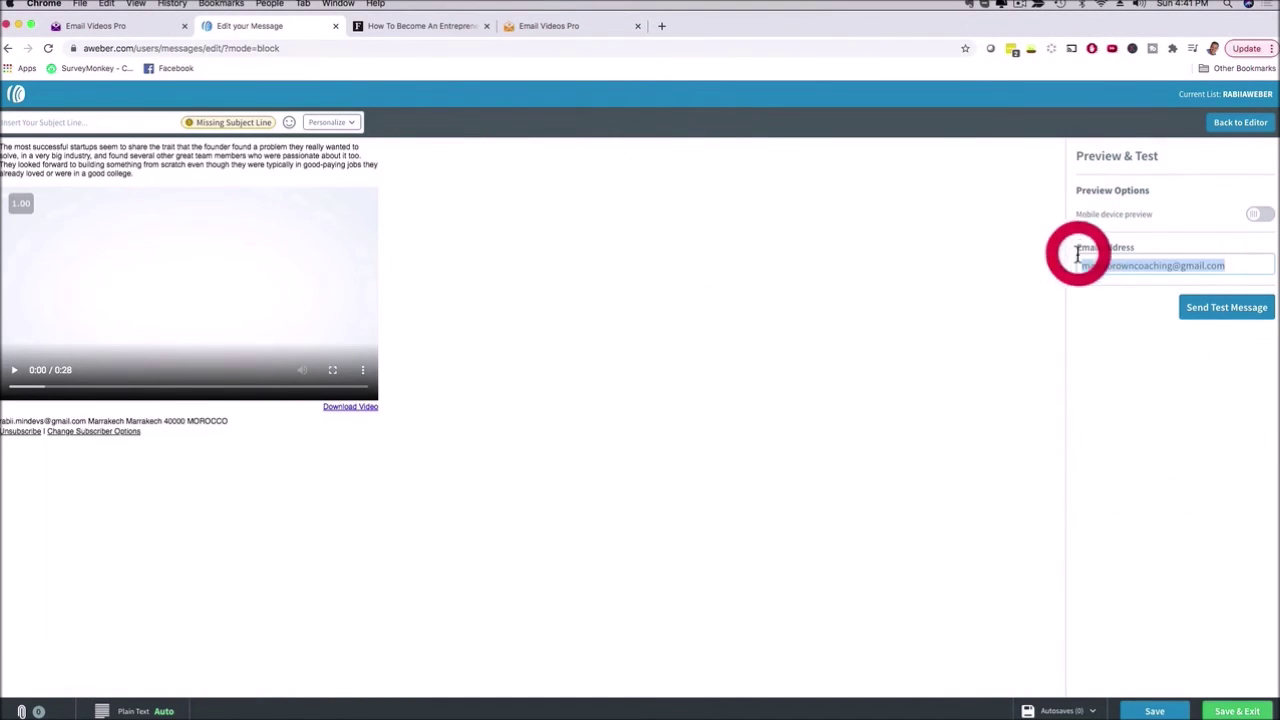
{"action": "key", "text": "super+v"}
{"action": "left_click", "coordinate": [1203, 309]}
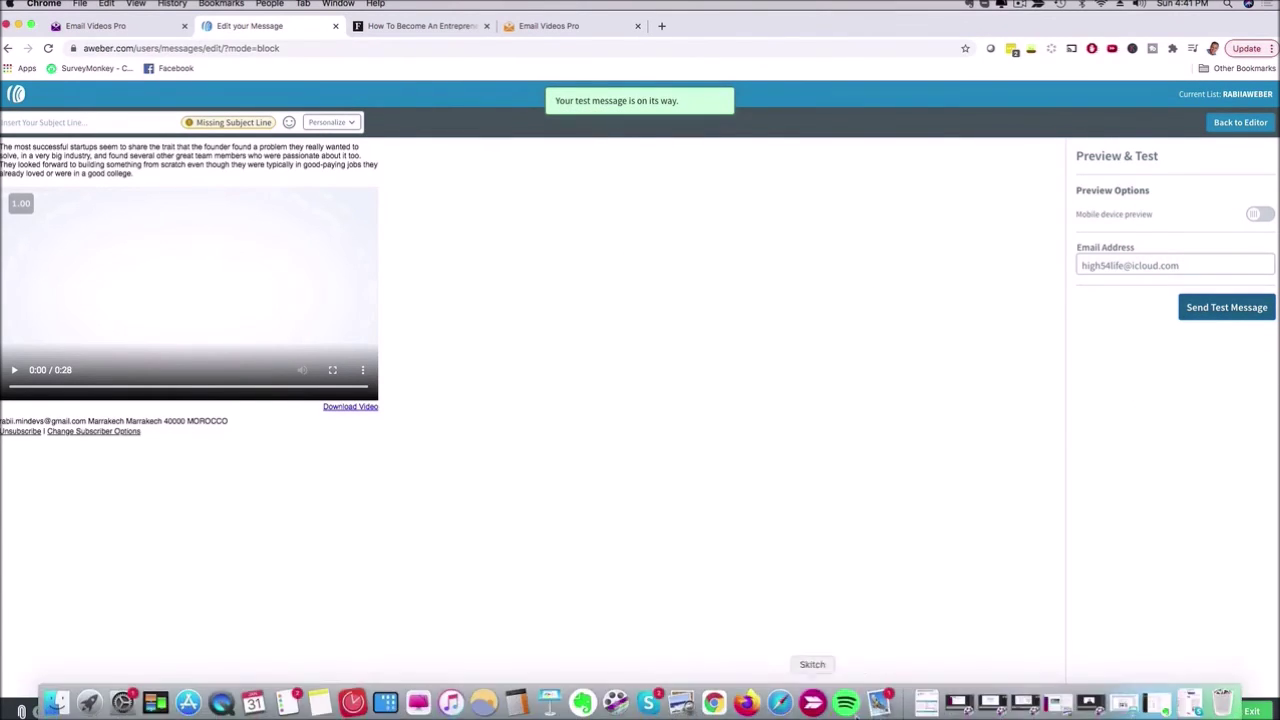
{"action": "left_click", "coordinate": [880, 700]}
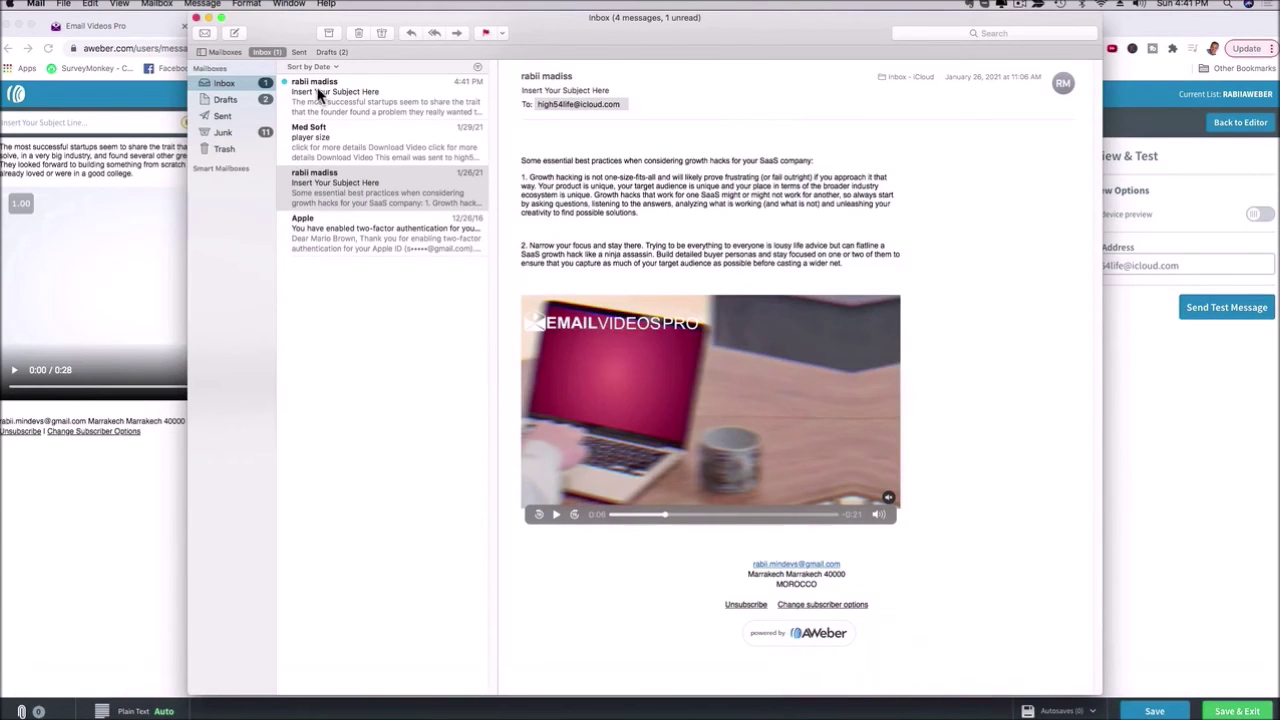
Open the newest test email in Mail, play then pause its video, and return to Email Videos Pro
{"action": "left_click", "coordinate": [406, 96]}
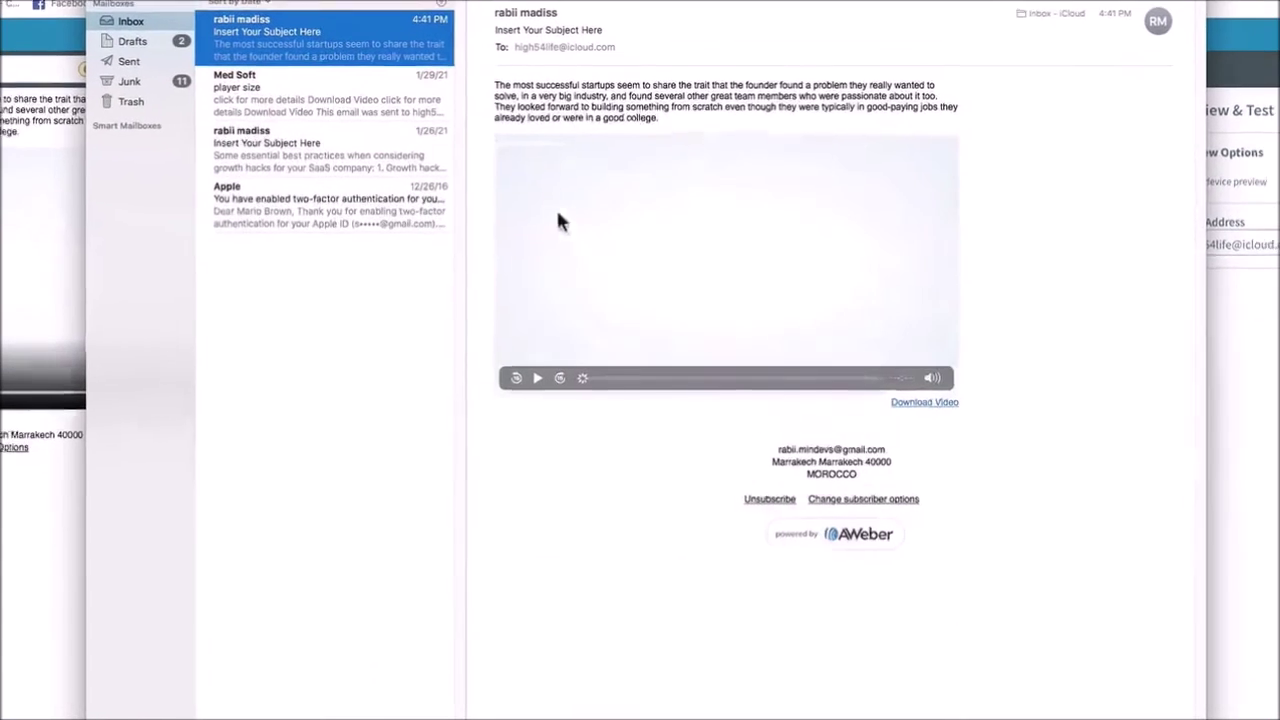
{"action": "left_click_drag", "start_coordinate": [700, 106], "coordinate": [540, 88]}
{"action": "left_click", "coordinate": [540, 88]}
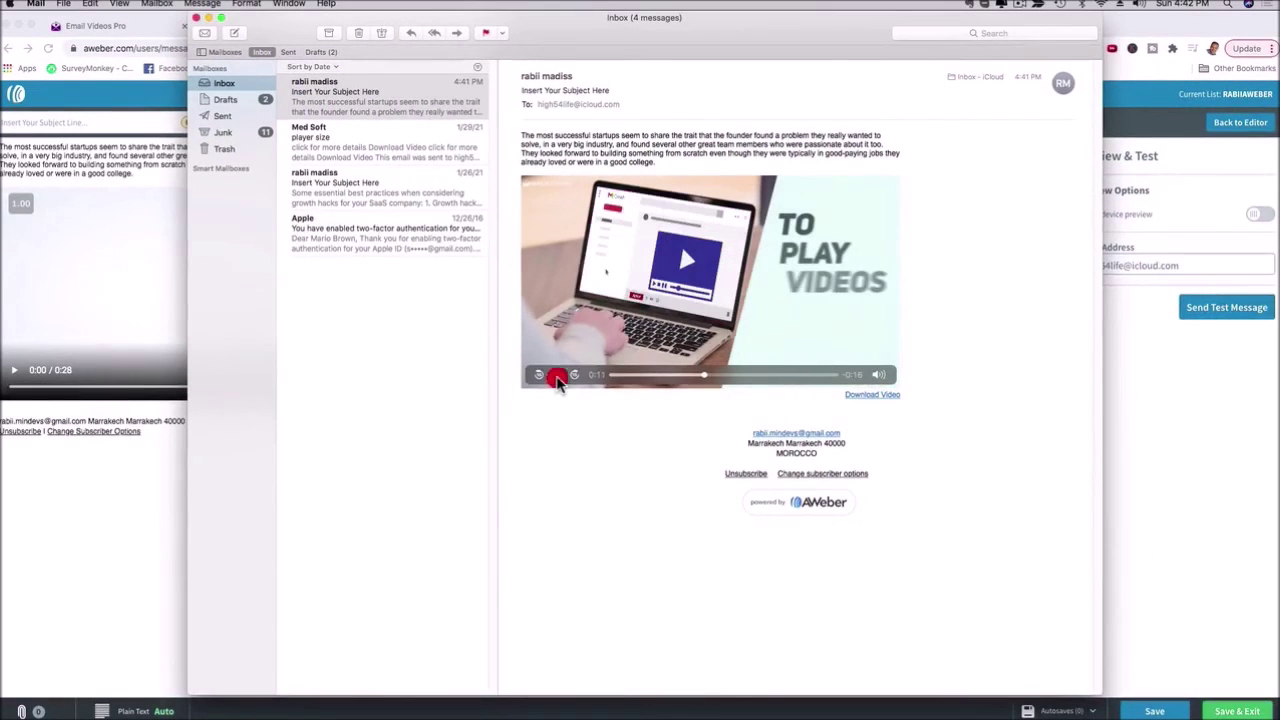
{"action": "left_click", "coordinate": [553, 376]}
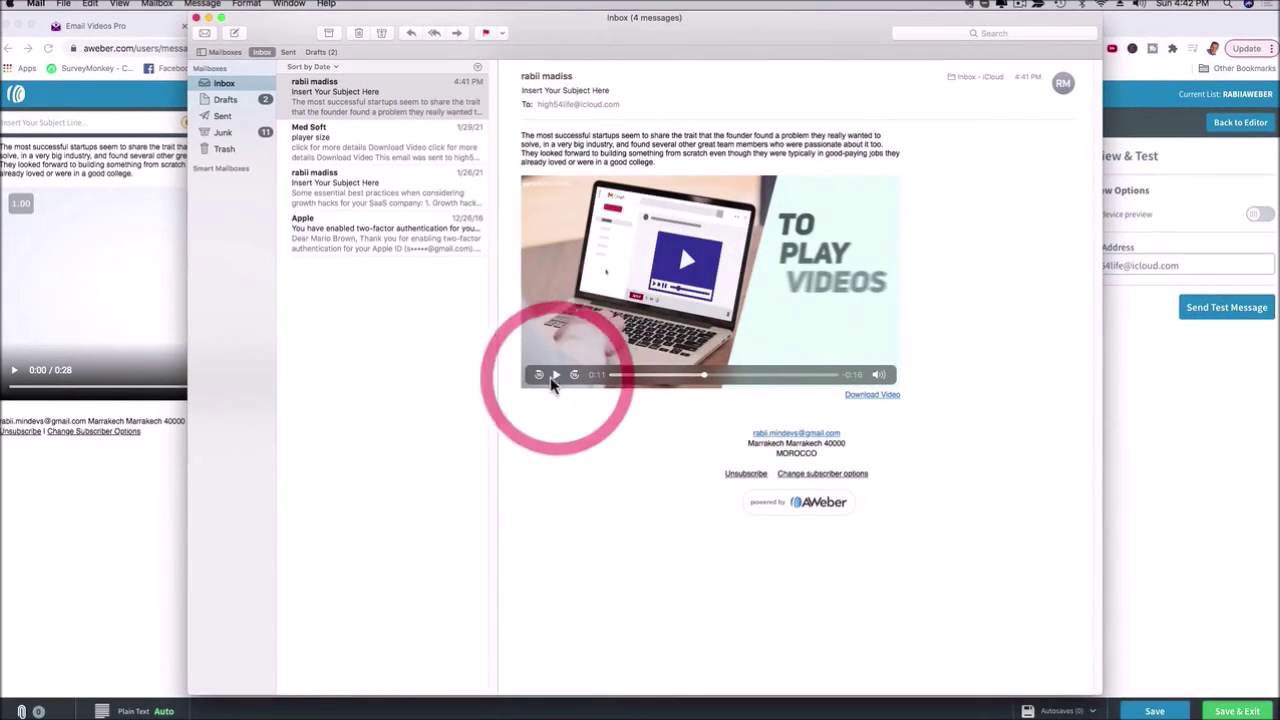
{"action": "left_click", "coordinate": [28, 497]}
{"action": "left_click", "coordinate": [94, 26]}
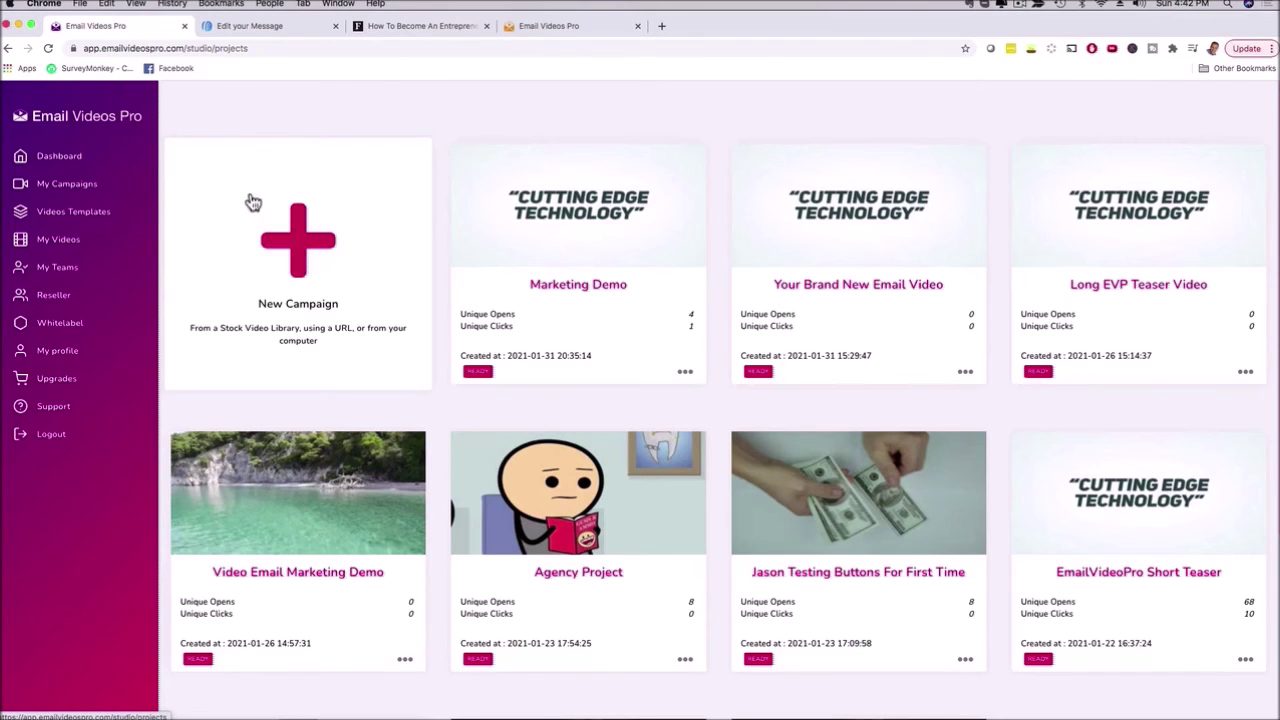
{"action": "left_click", "coordinate": [60, 219]}
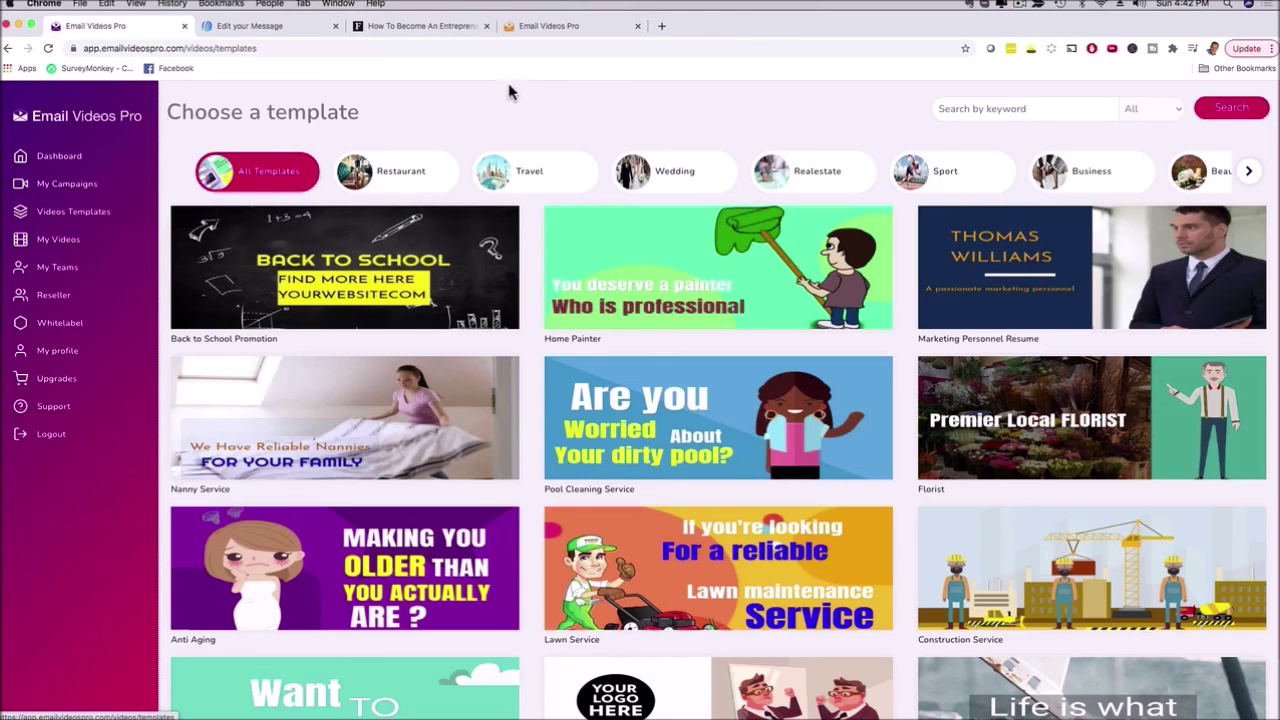
{"action": "left_click", "coordinate": [60, 242]}
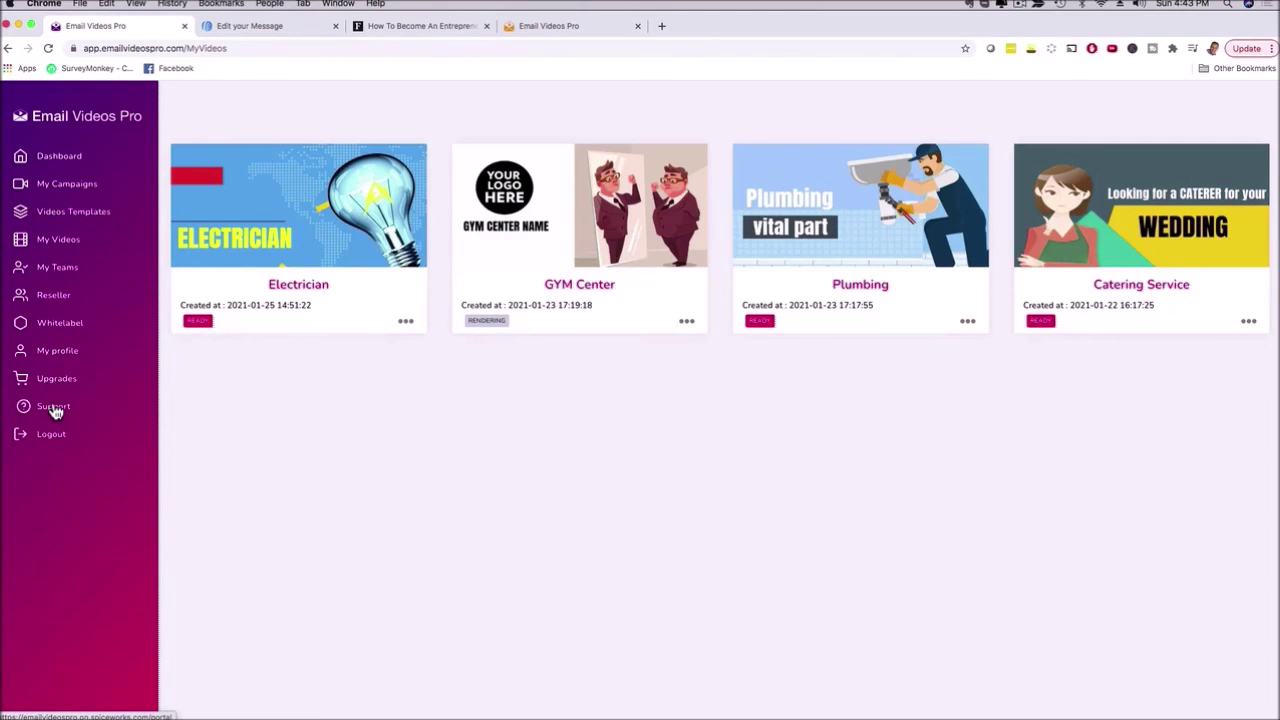
{"action": "left_click", "coordinate": [61, 164]}
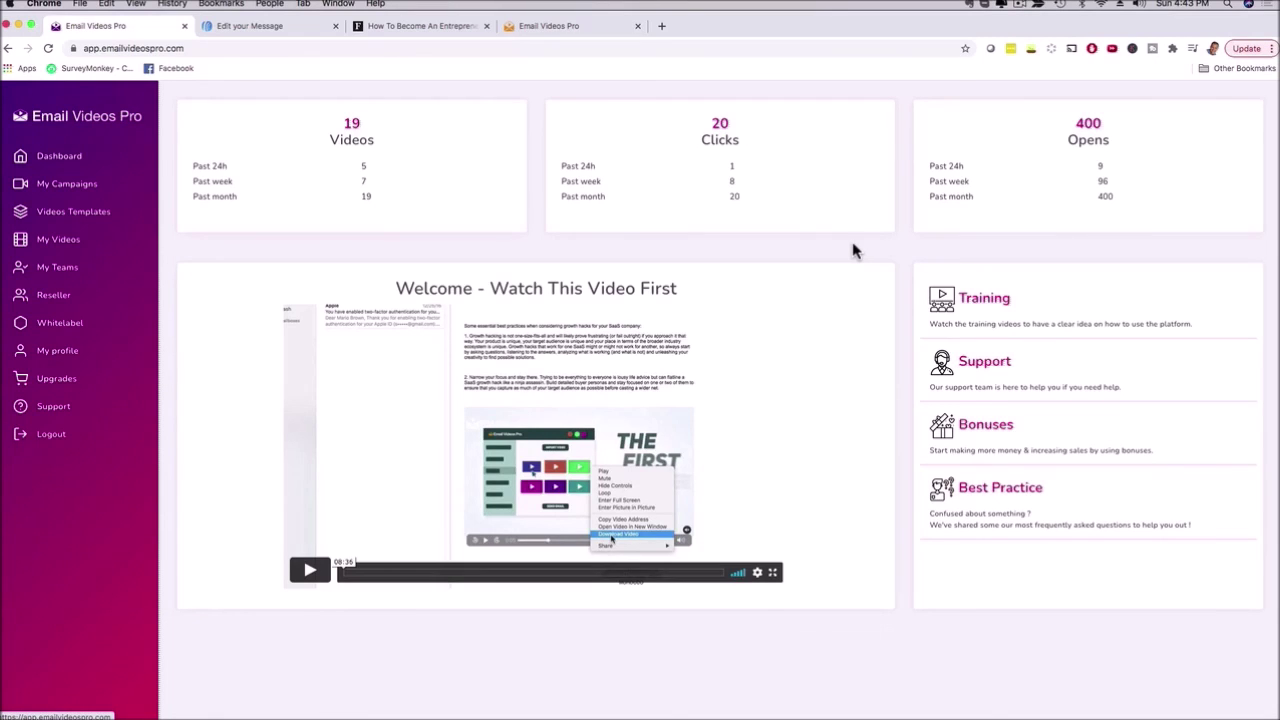
{"action": "left_click", "coordinate": [52, 183]}
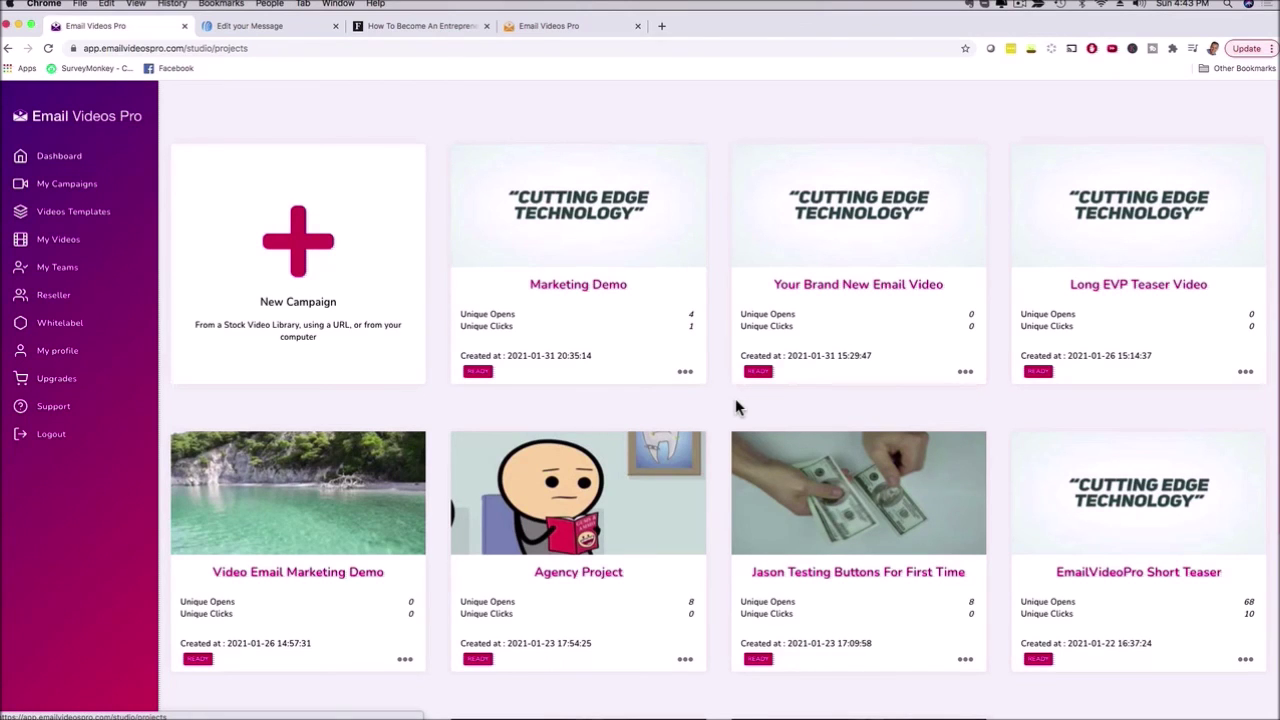
{"action": "left_click", "coordinate": [878, 704]}
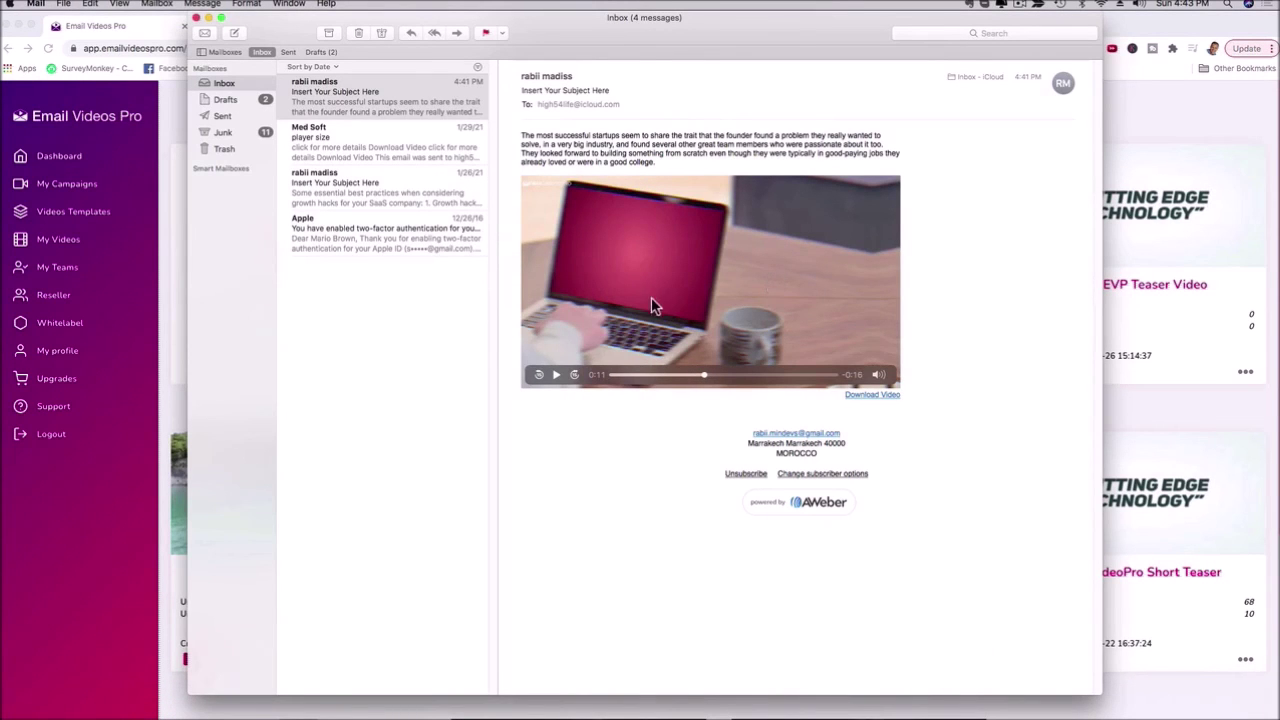
Play the test email's embedded video and pause it at 0:14
{"action": "left_click", "coordinate": [557, 374]}
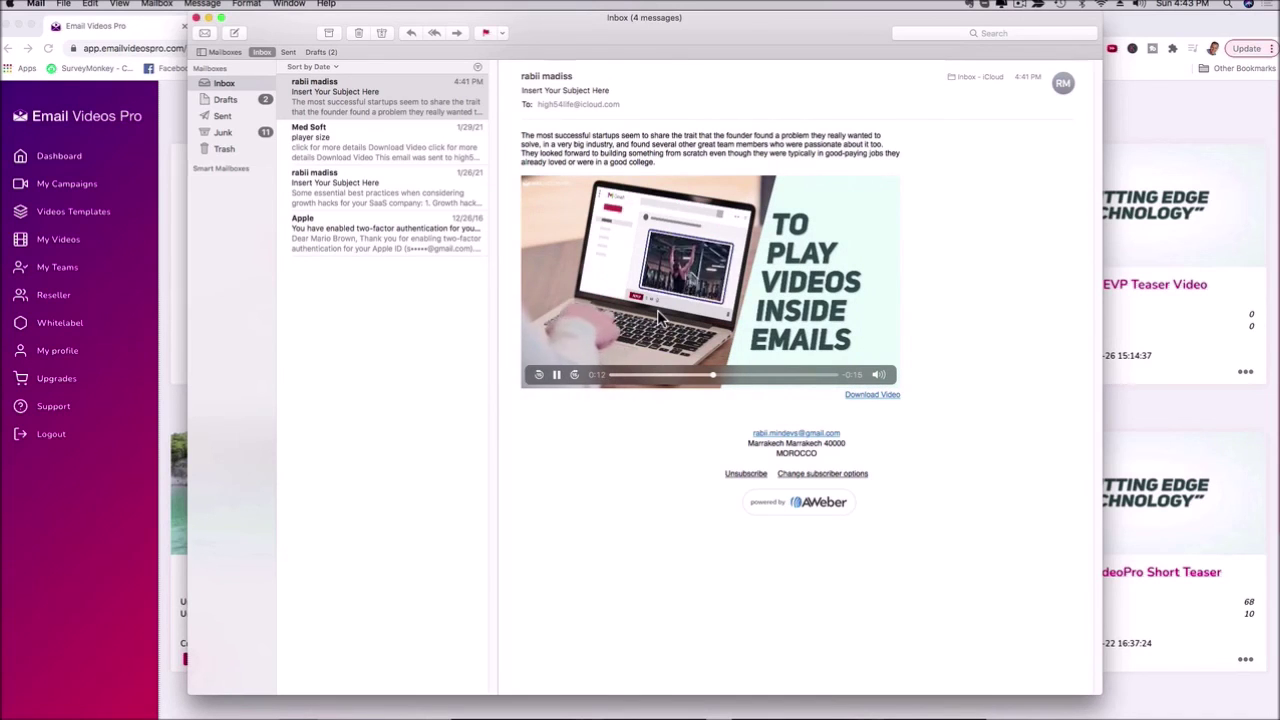
{"action": "left_click", "coordinate": [556, 376]}
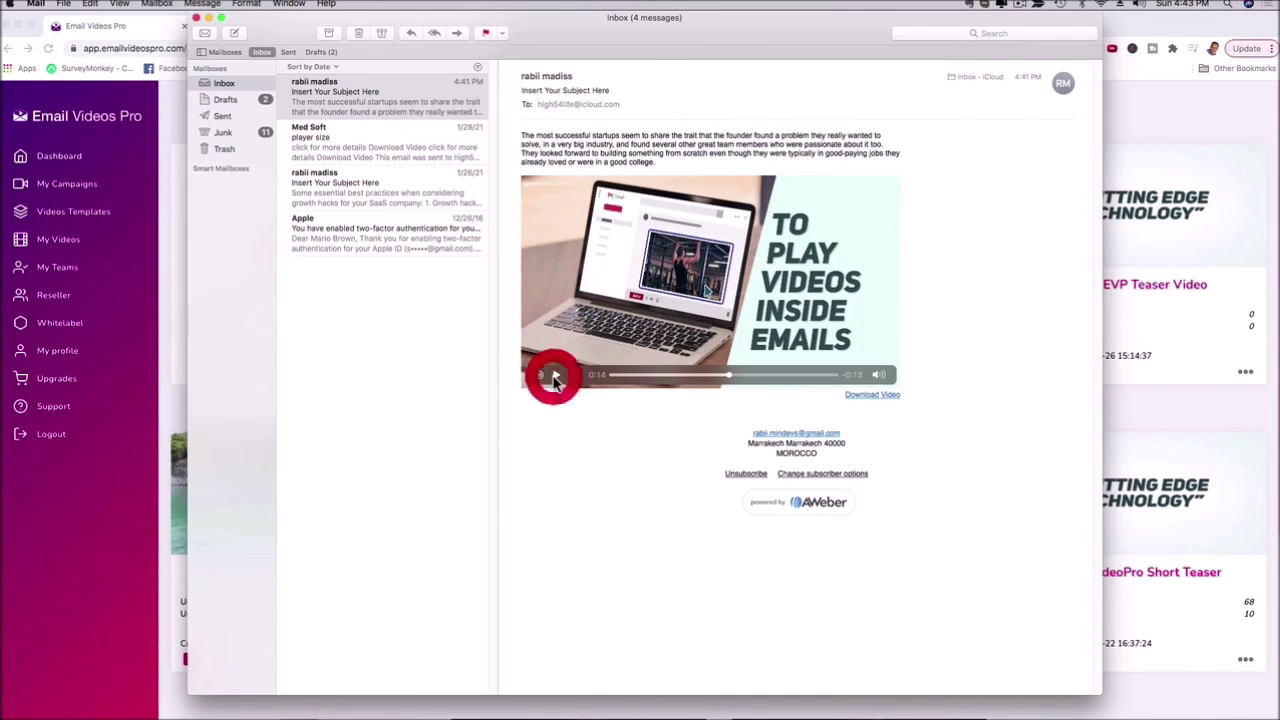